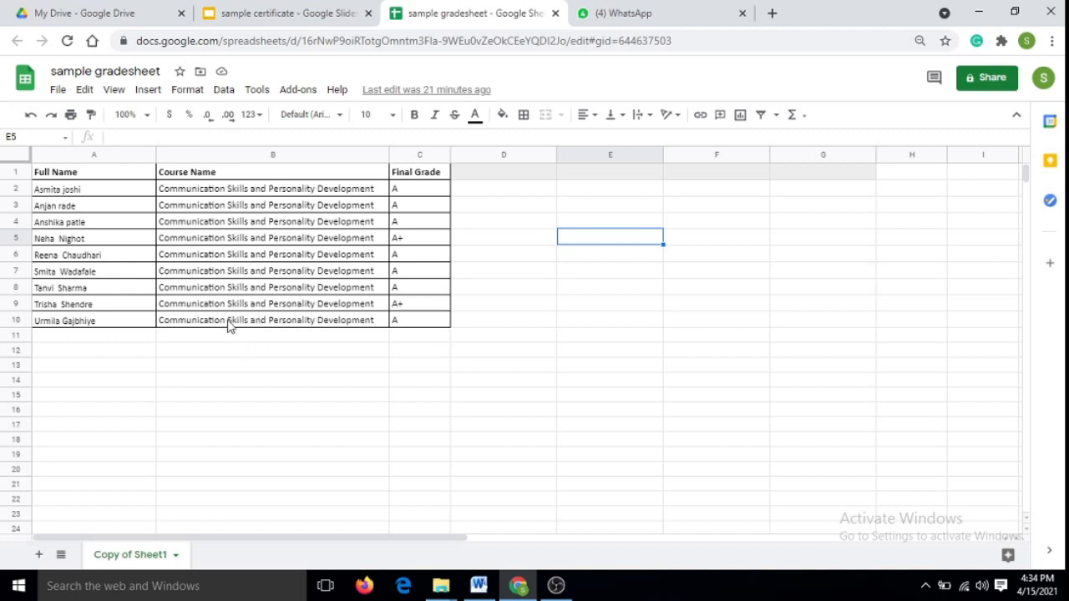
# Step: View the sample certificate slide template, then open the sample gradesheet from My Drive
pyautogui.click(256, 16)
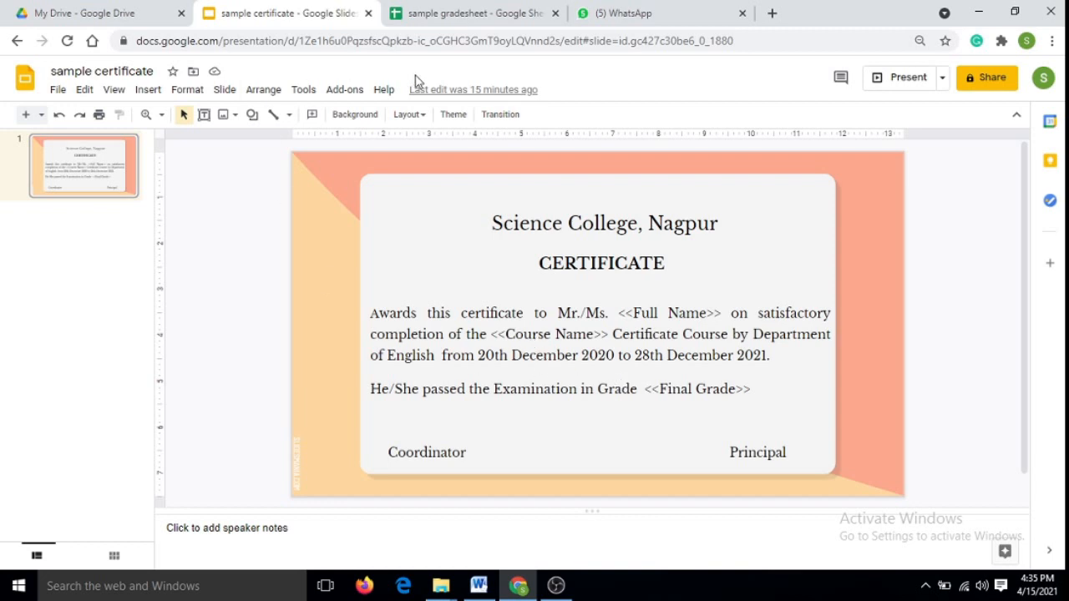
pyautogui.click(115, 11)
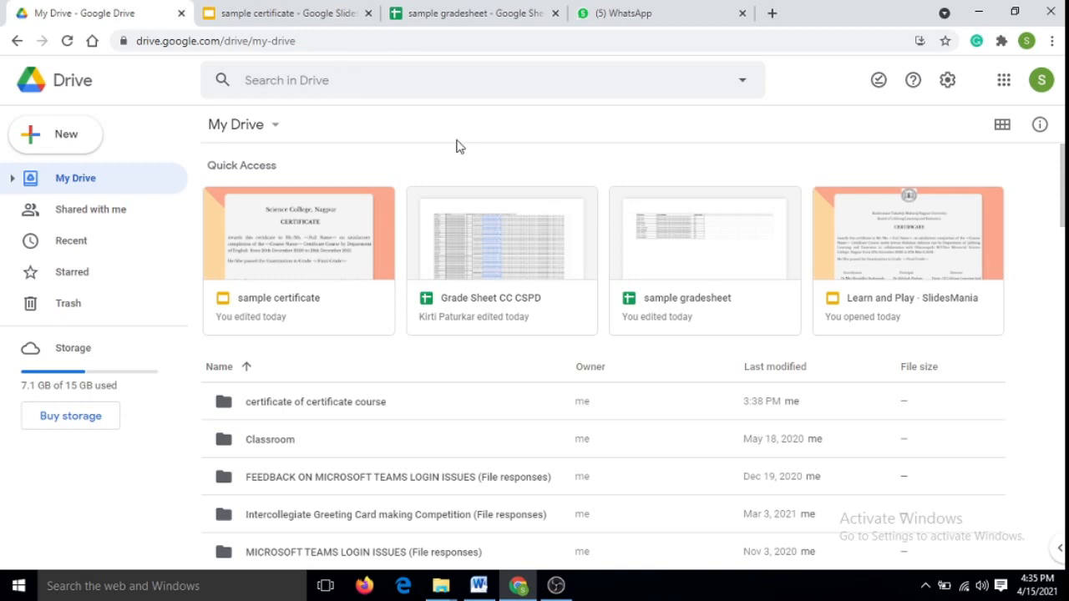
pyautogui.doubleClick(674, 246)
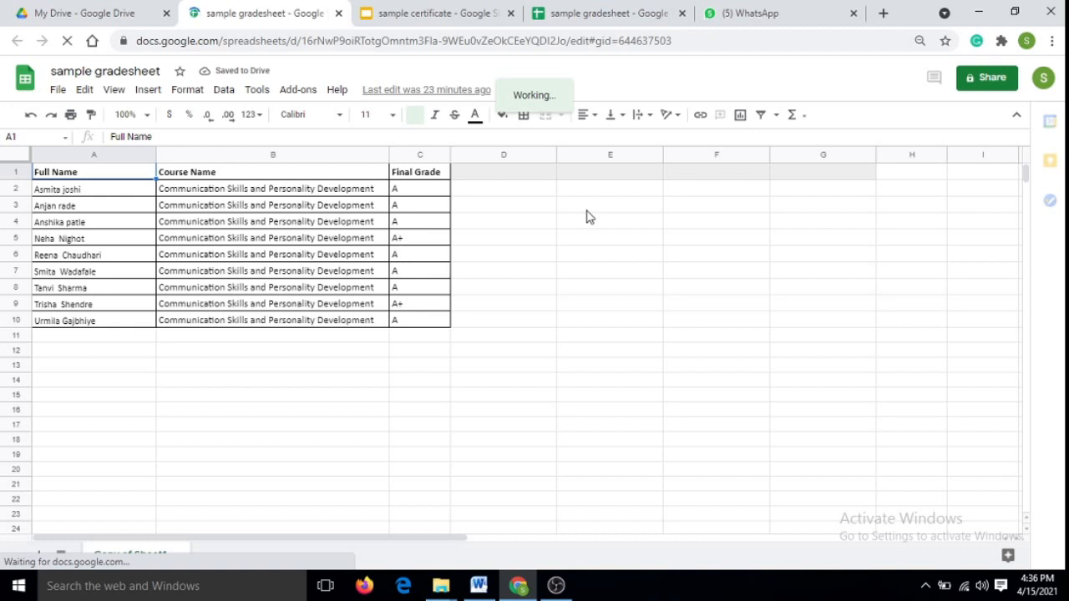
# Step: Search the add-on marketplace for autocrat, check its entry, and close the marketplace
pyautogui.click(289, 90)
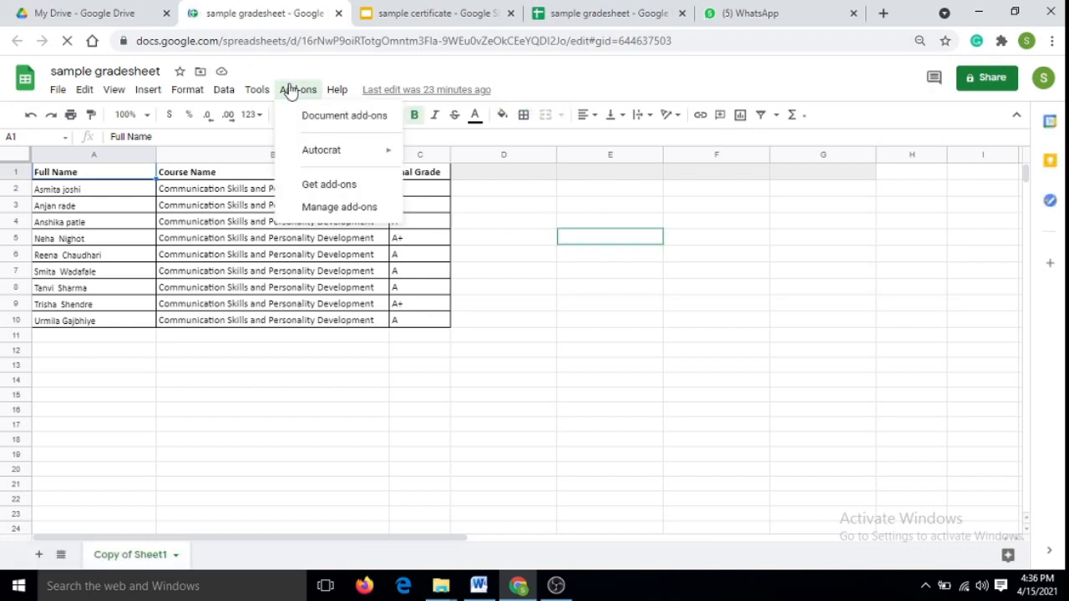
pyautogui.moveTo(323, 157)
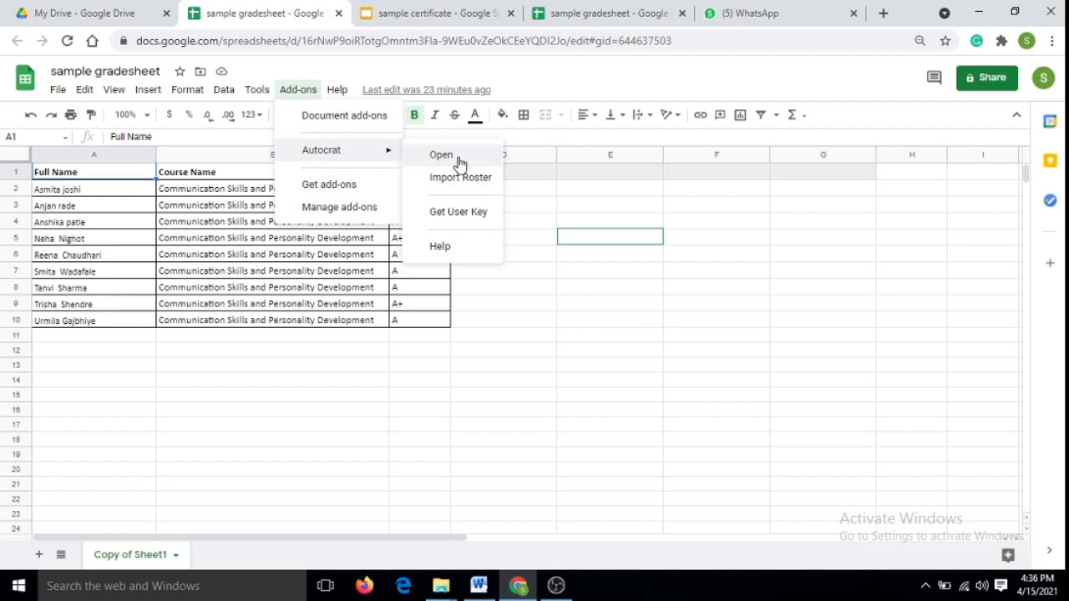
pyautogui.click(329, 187)
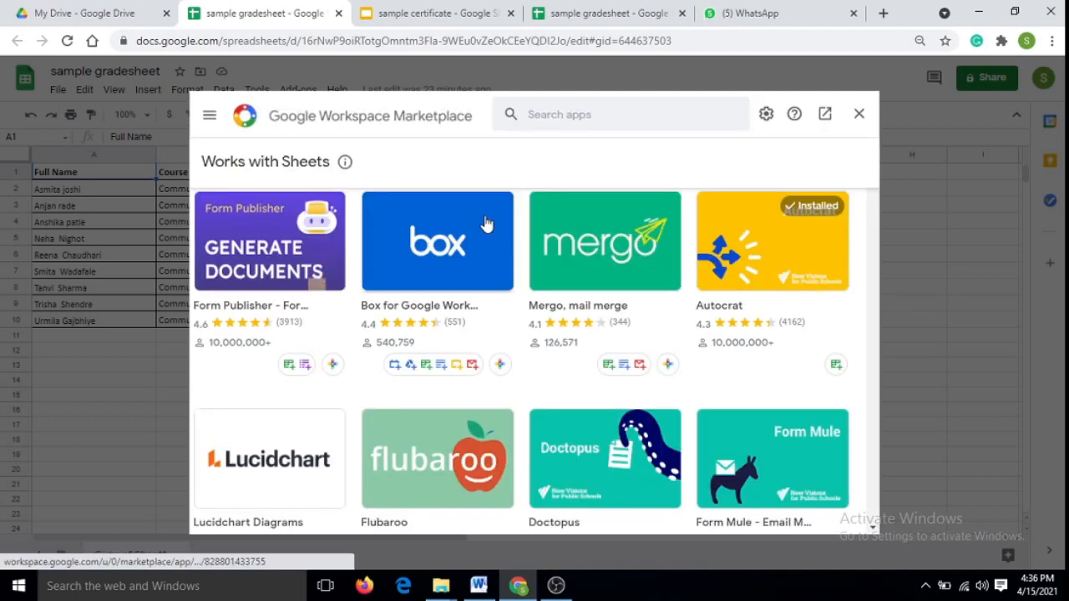
pyautogui.click(569, 114)
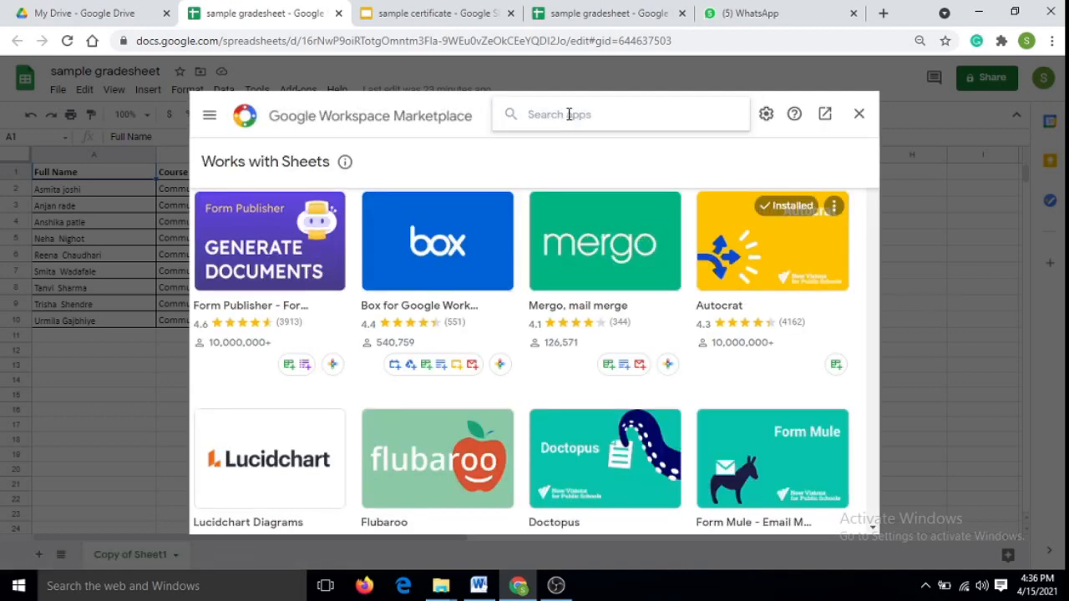
pyautogui.write('auto')
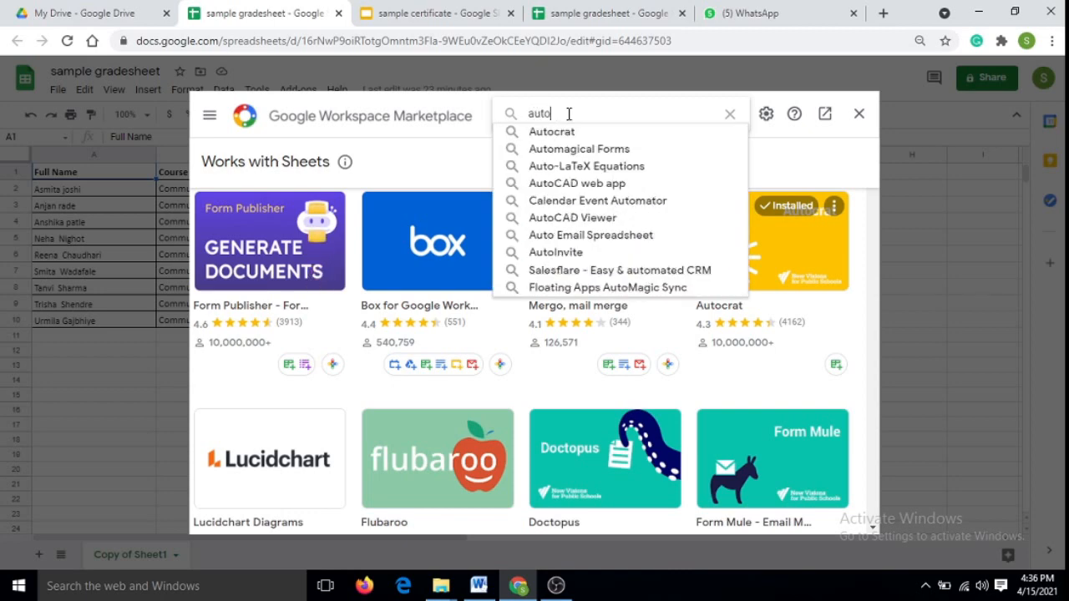
pyautogui.write('crat')
pyautogui.press('Return')
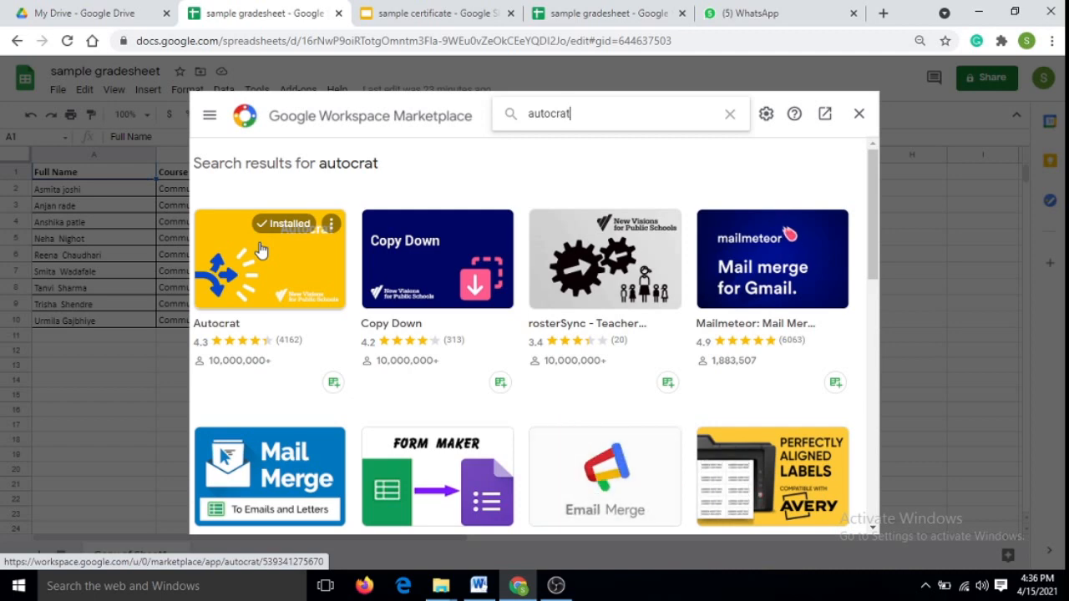
pyautogui.click(861, 115)
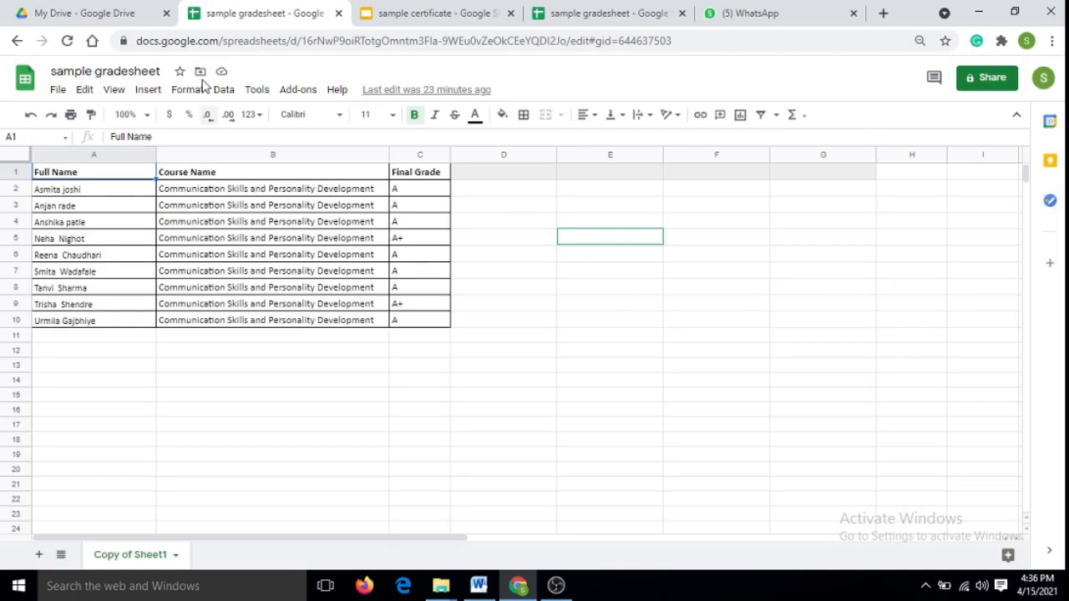
# Step: Launch the Autocrat add-on on the sample gradesheet
pyautogui.click(297, 92)
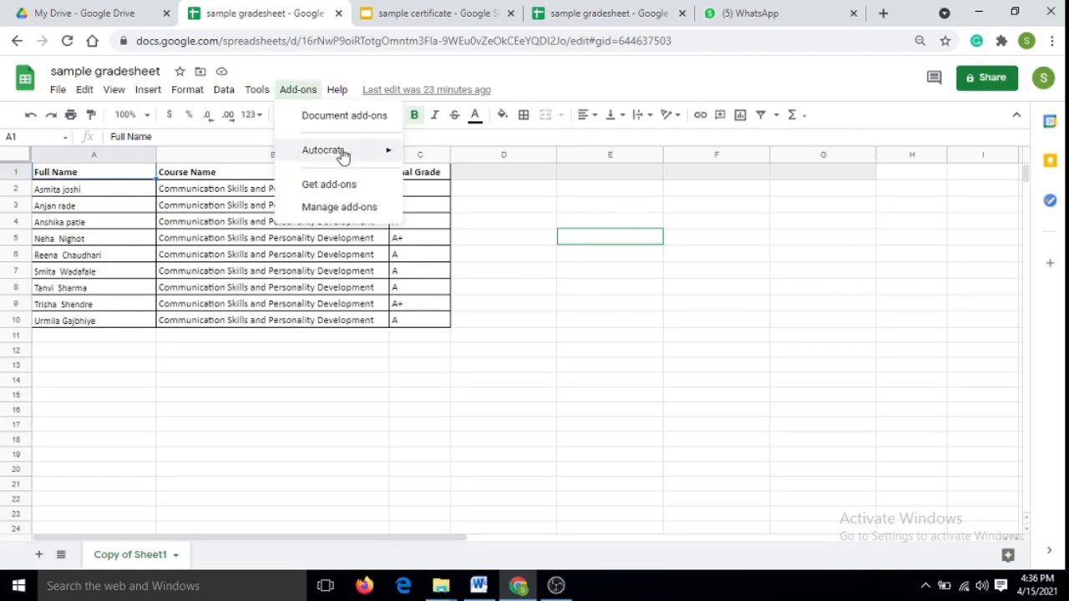
pyautogui.click(440, 155)
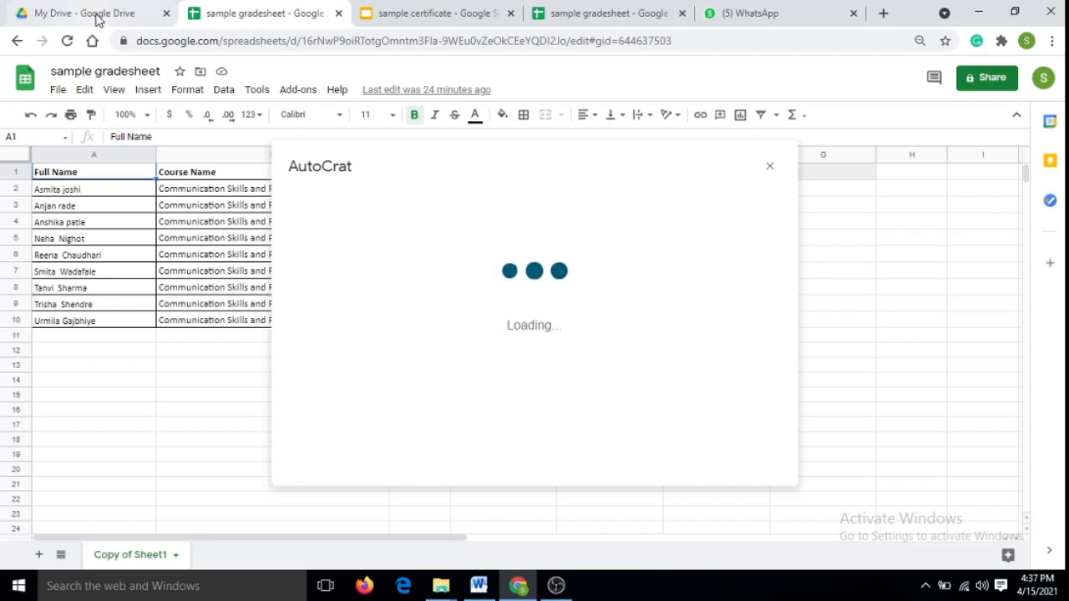
# Step: Create a new folder named "certificate of certificate courses 2021" in My Drive
pyautogui.click(96, 18)
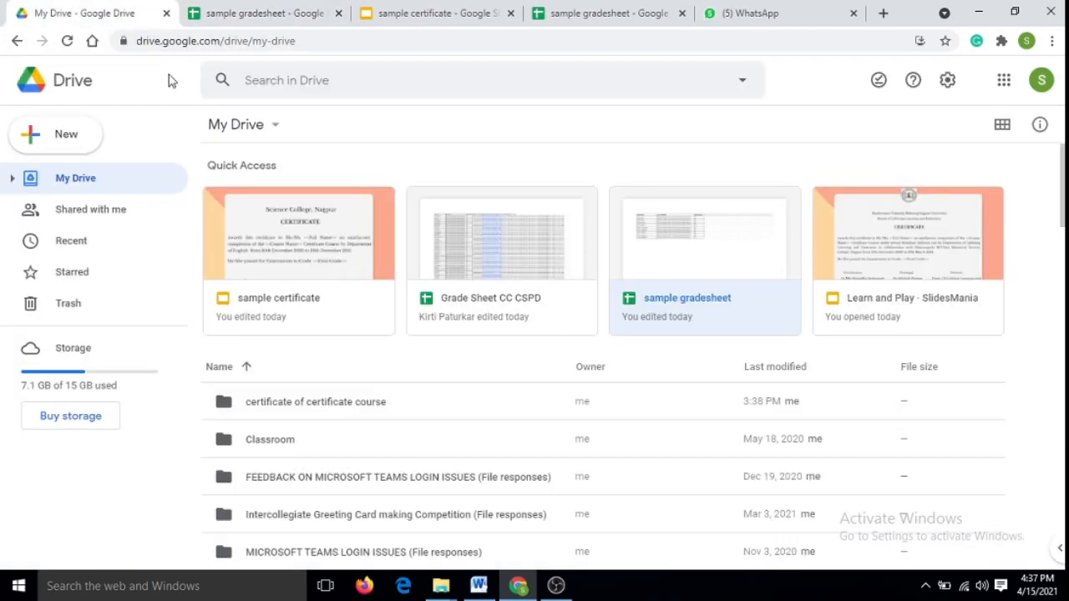
pyautogui.click(66, 134)
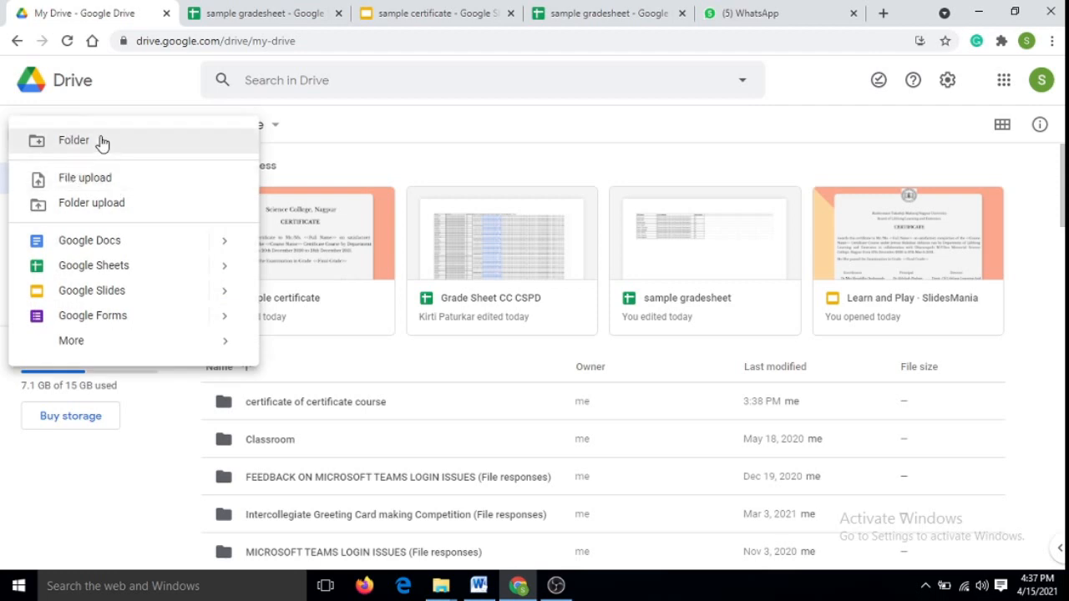
pyautogui.click(101, 142)
pyautogui.write('certificate')
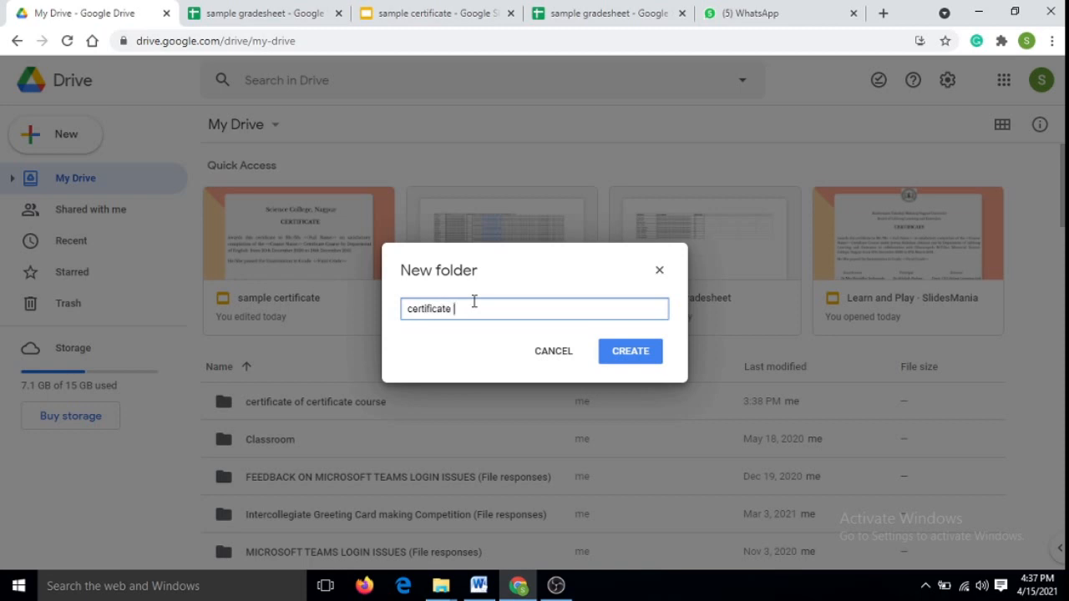
pyautogui.write('of certificate courses 2021')
pyautogui.click(629, 357)
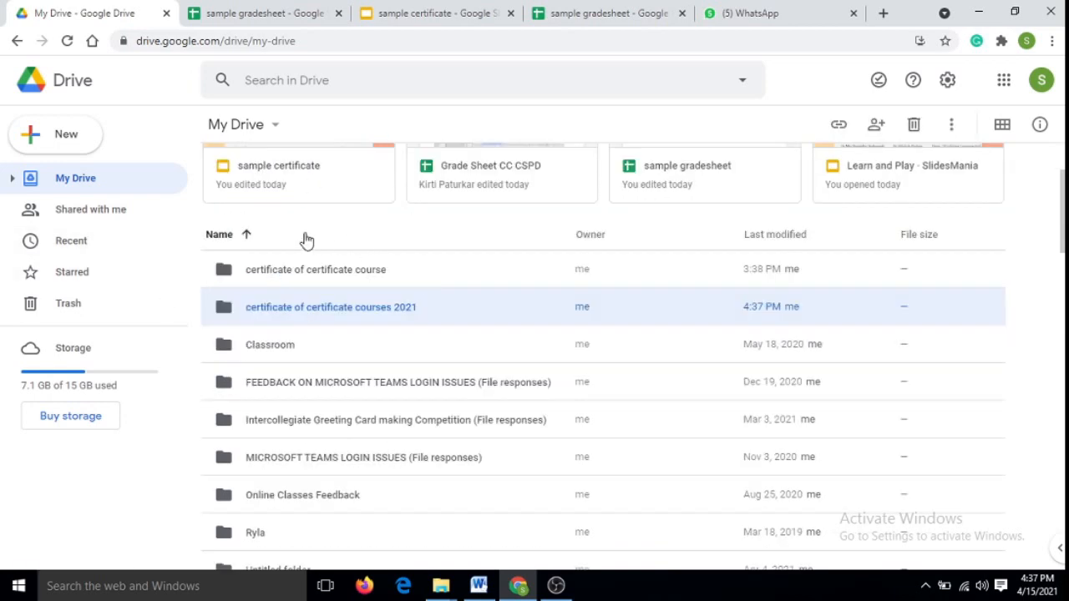
# Step: Return to the gradesheet and create a new AutoCrat merge job named "certificate final"
pyautogui.click(263, 14)
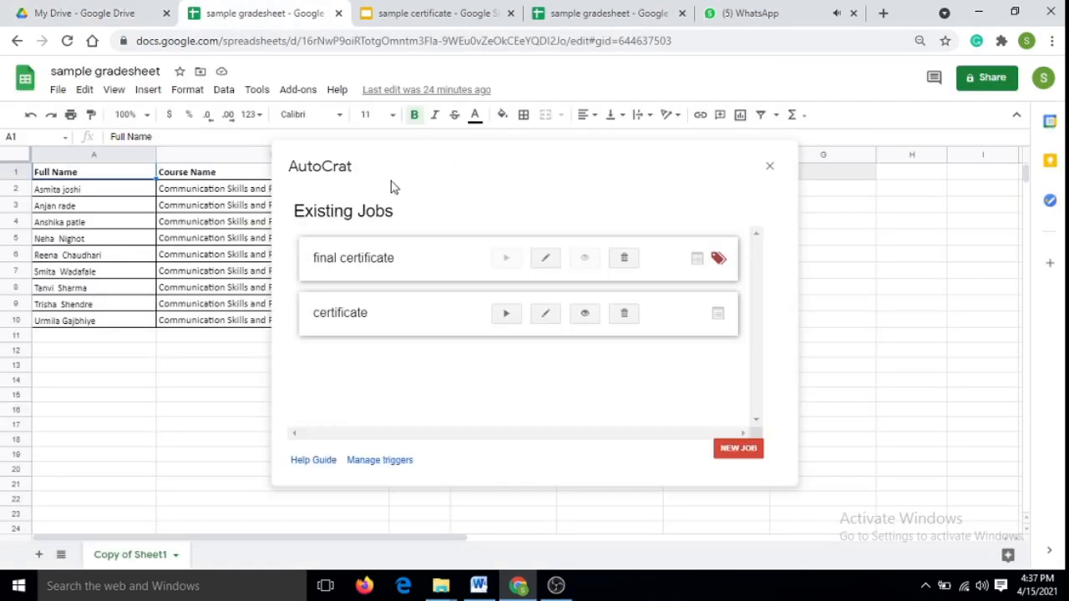
pyautogui.click(738, 448)
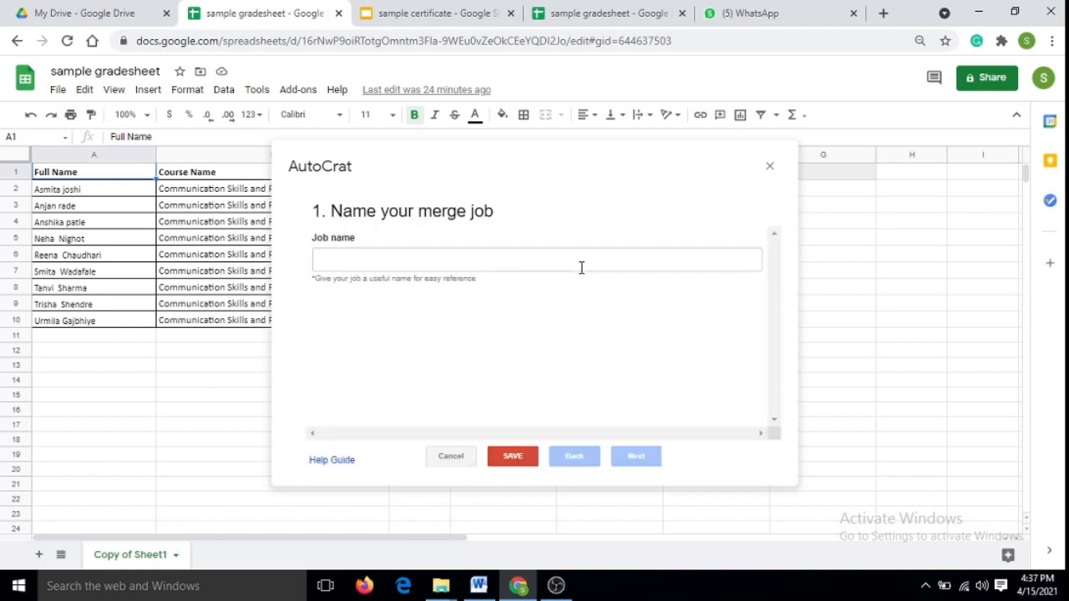
pyautogui.click(496, 262)
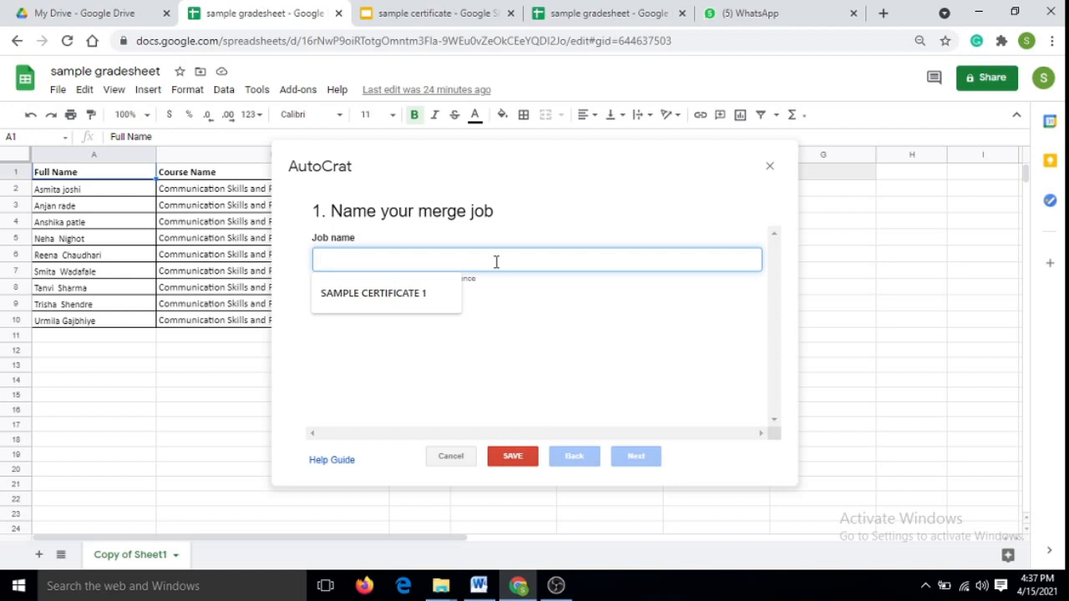
pyautogui.write('cert')
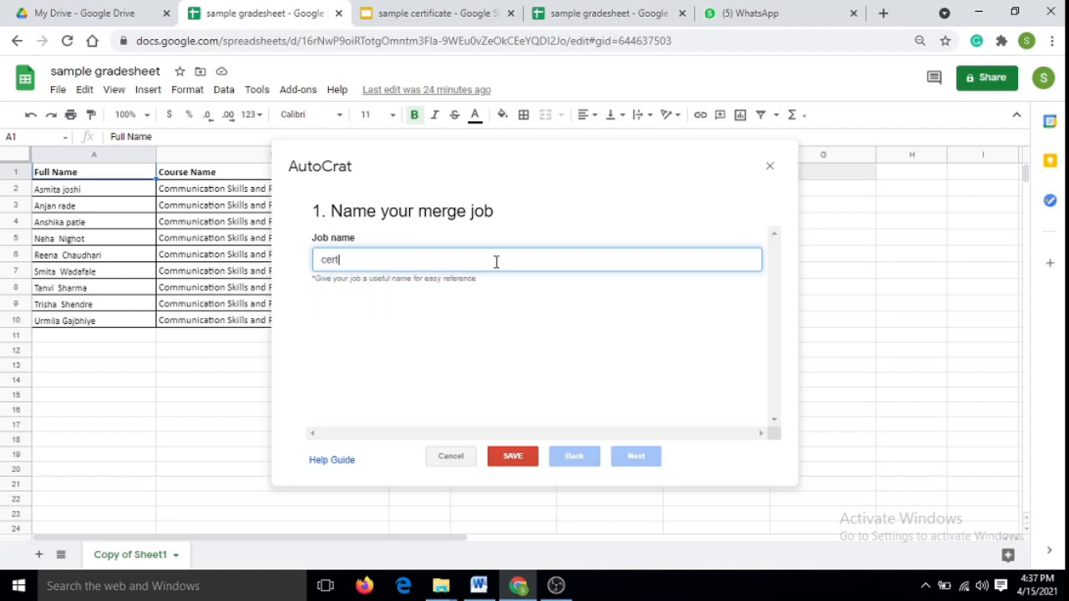
pyautogui.write('ific')
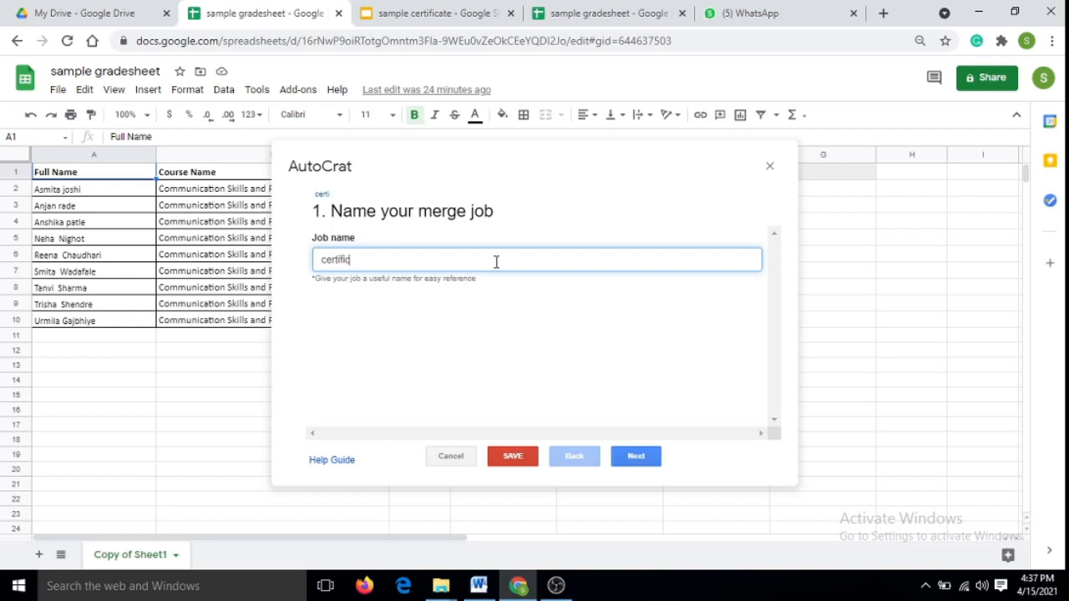
pyautogui.write('ate final')
pyautogui.click(632, 461)
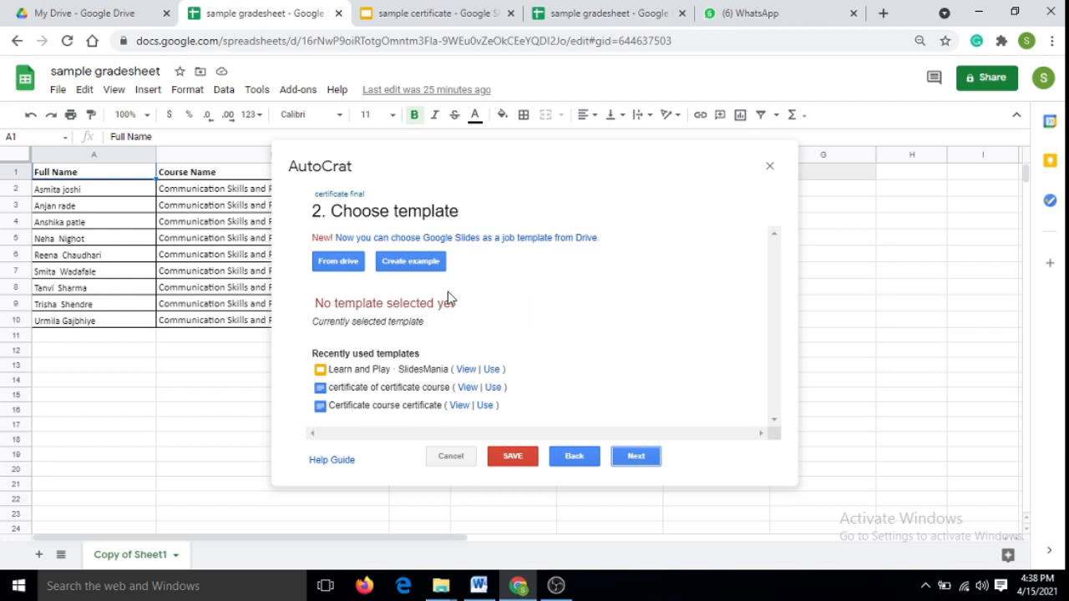
# Step: Choose the sample certificate slides from Drive as the merge template and allow the item to be sent
pyautogui.click(337, 261)
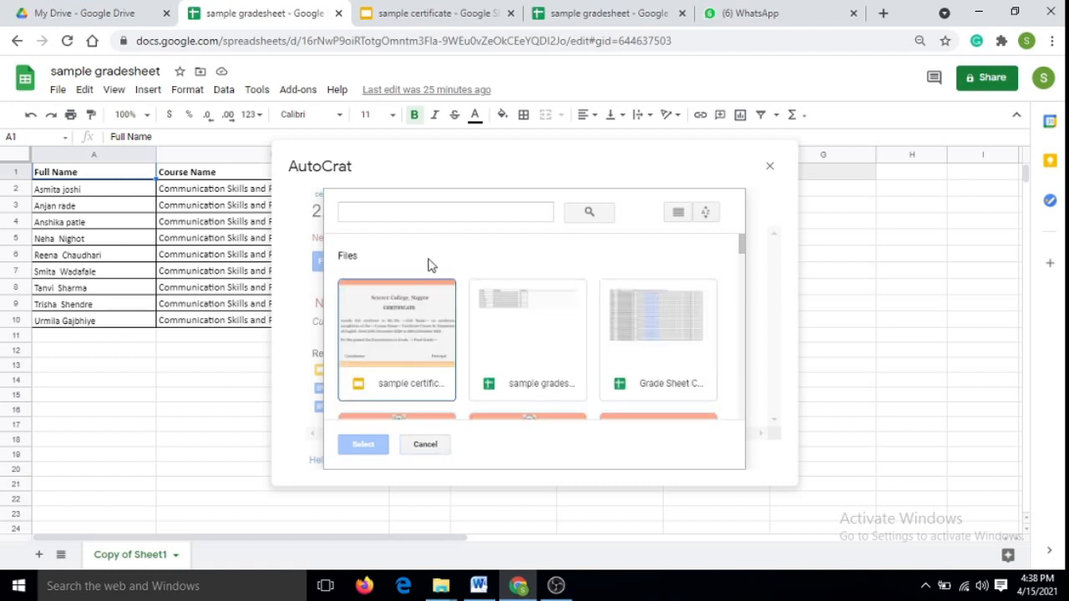
pyautogui.click(397, 333)
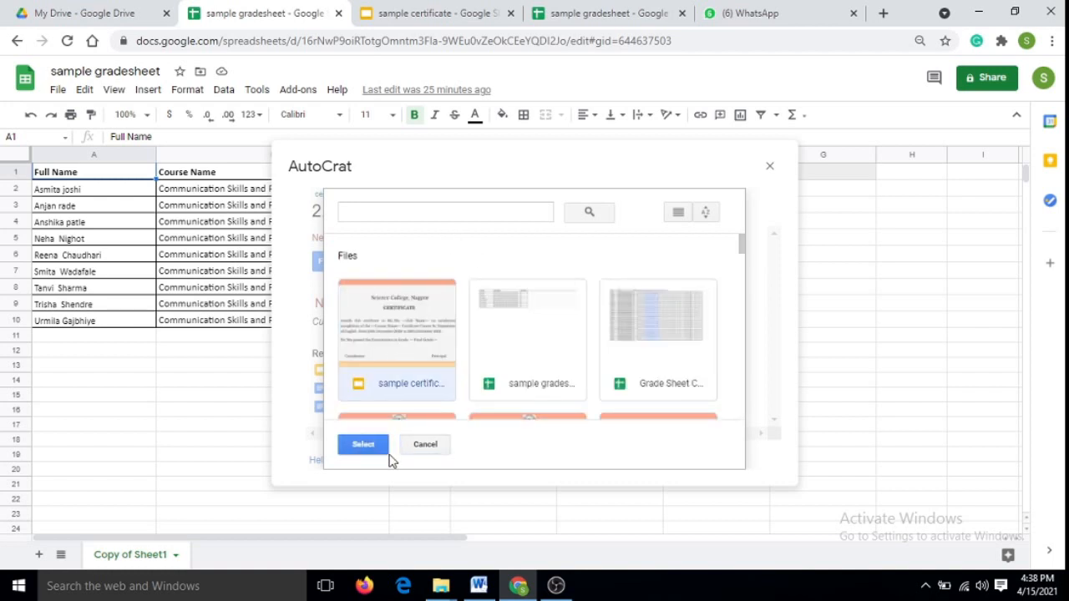
pyautogui.click(372, 448)
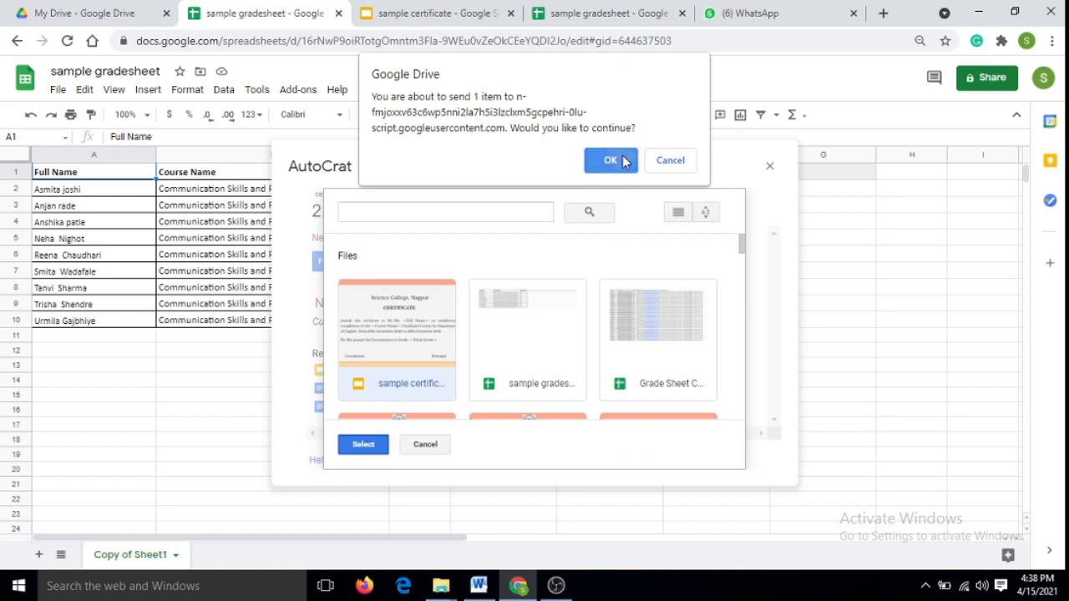
pyautogui.click(623, 160)
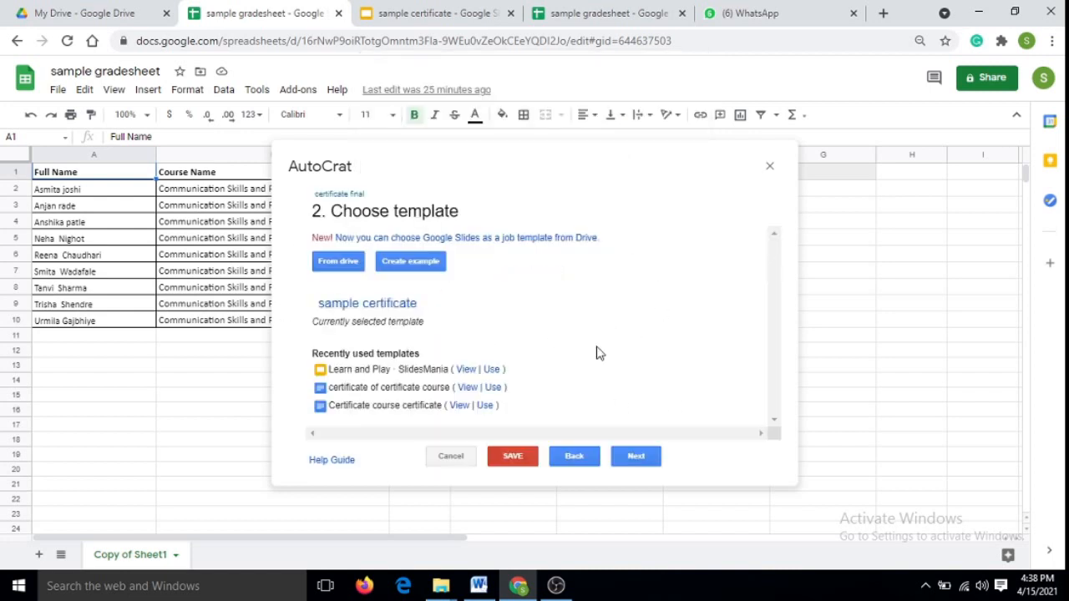
# Step: Map the template's <<Full Name>> tag to the Full Name column
pyautogui.click(639, 460)
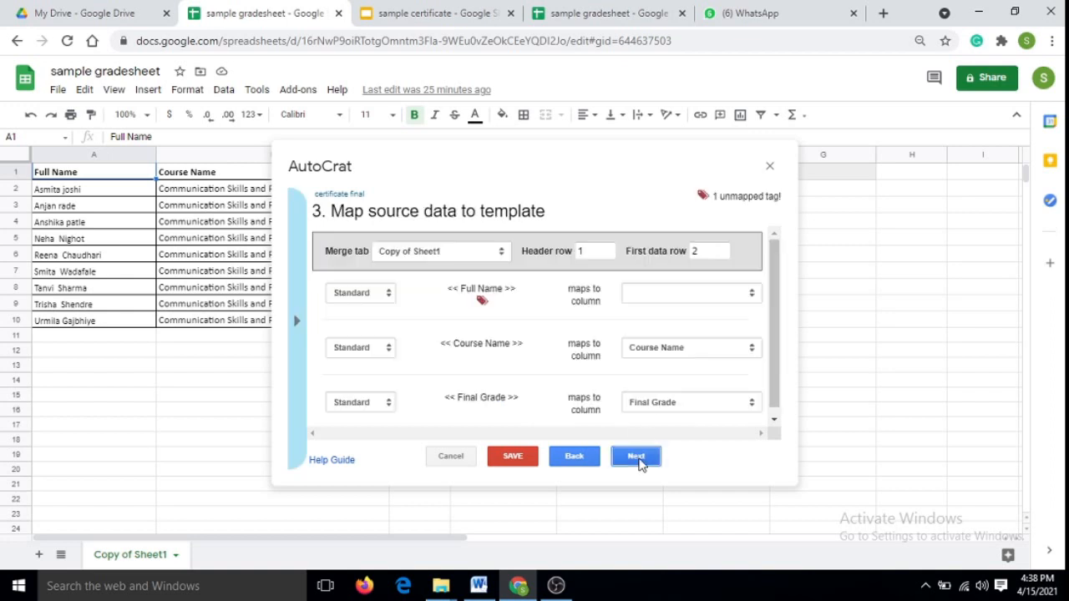
pyautogui.click(640, 297)
pyautogui.click(643, 320)
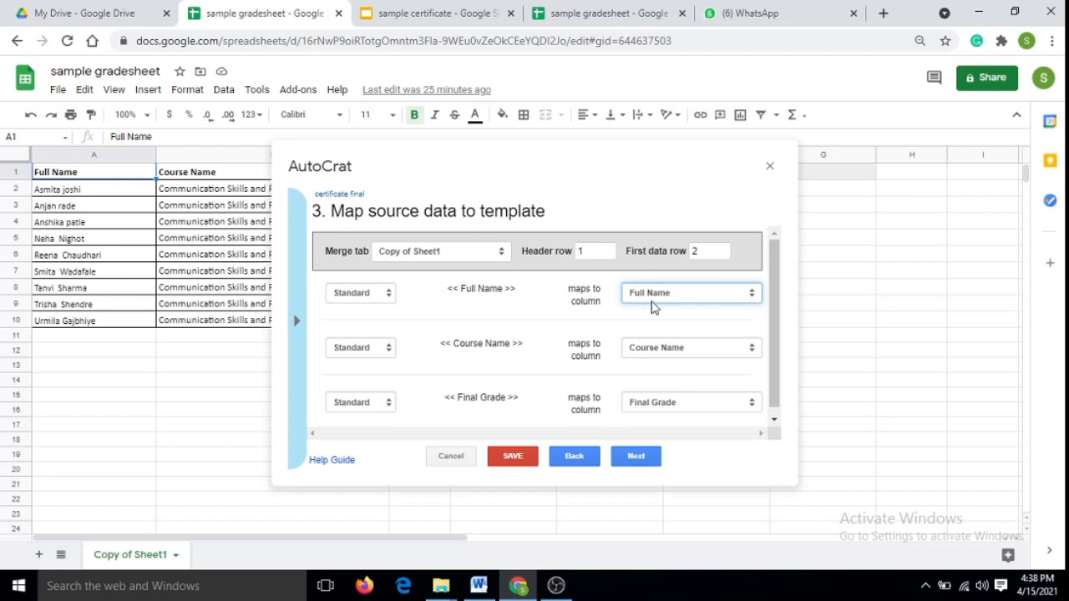
# Step: Copy the Full Name tag and set the output file name to "<<Full Name >> _ certificate of CCC"
pyautogui.click(298, 328)
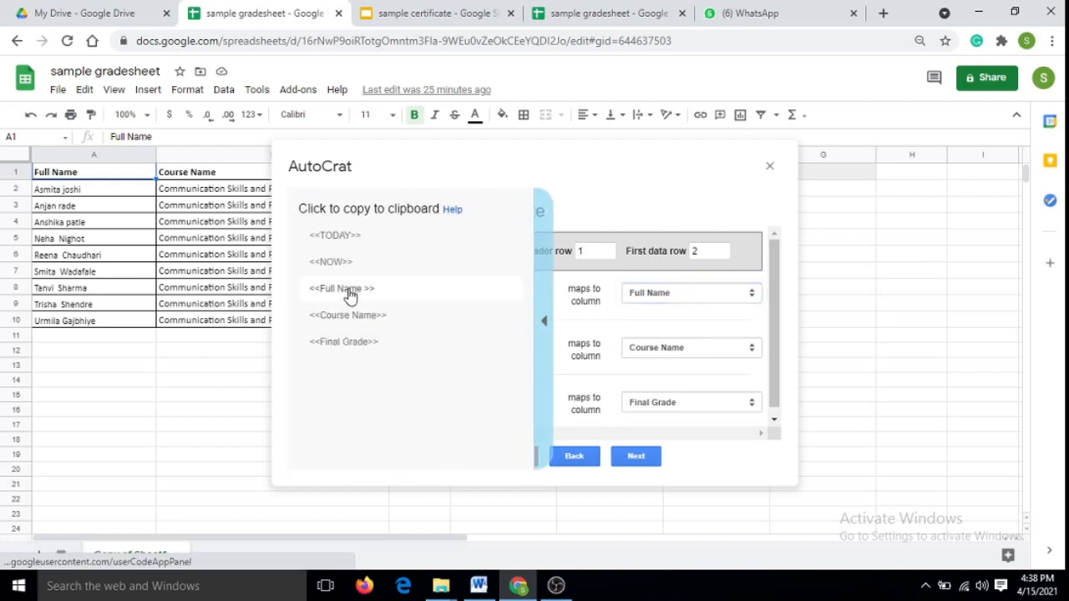
pyautogui.click(349, 291)
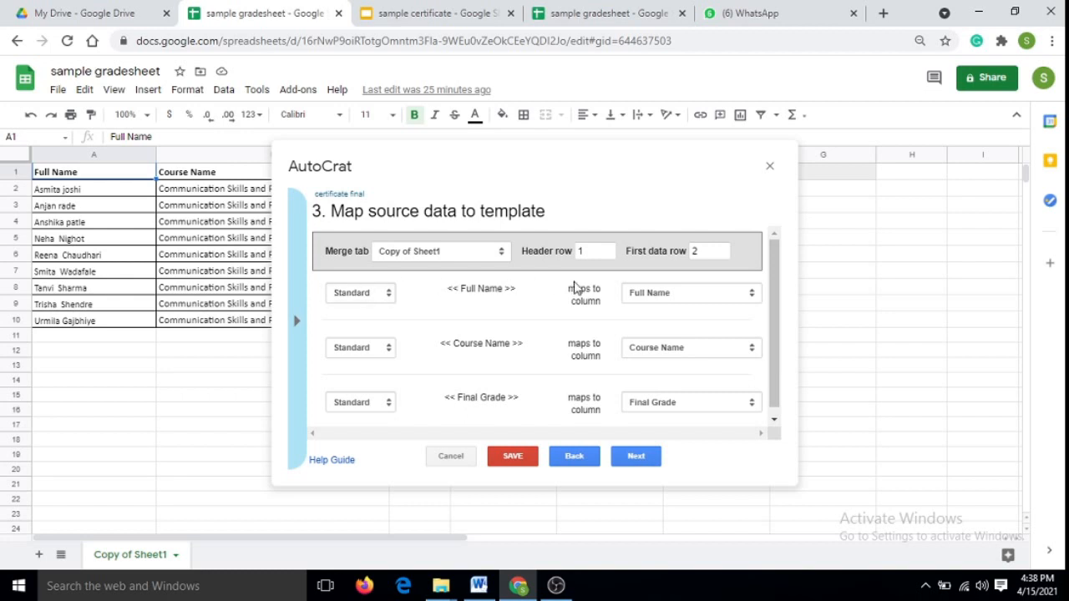
pyautogui.click(637, 457)
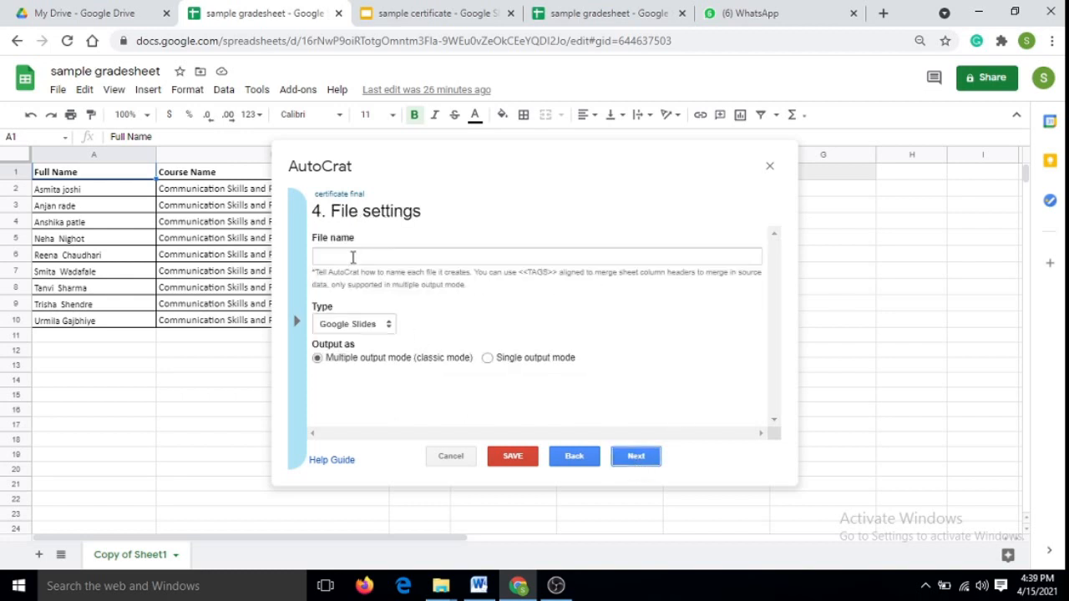
pyautogui.click(357, 254)
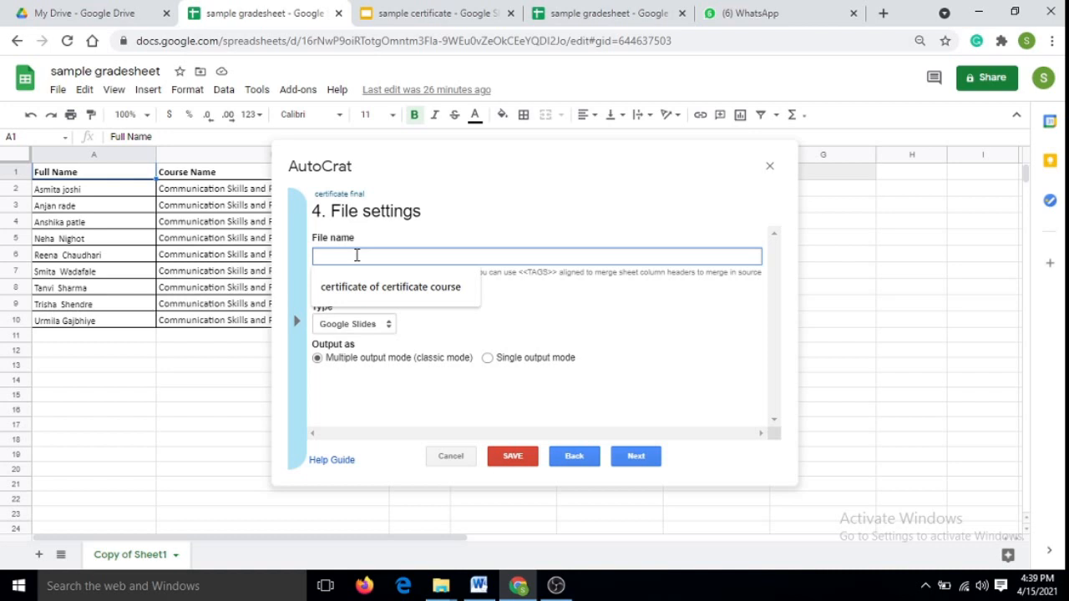
pyautogui.write('<<Full Name >>')
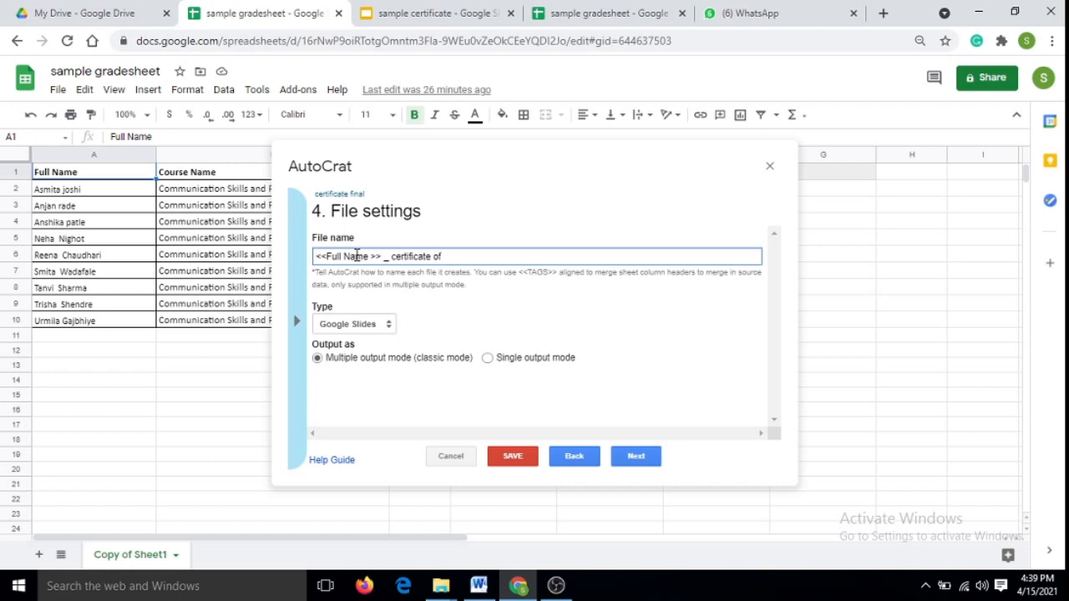
pyautogui.write('CCC')
pyautogui.click(504, 313)
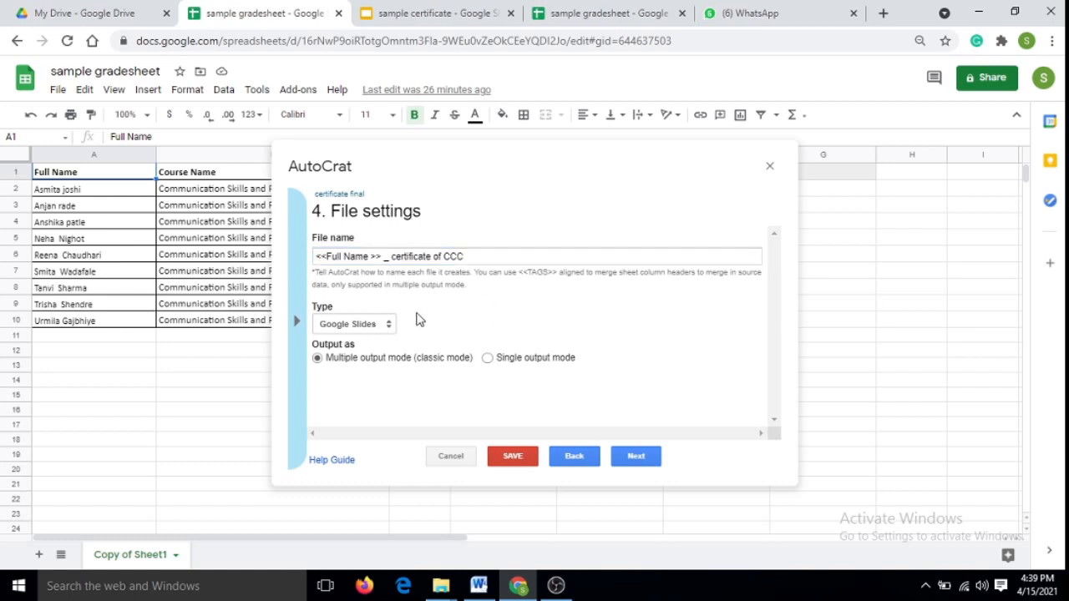
# Step: Set the output file type to PDF, keep multiple output mode, and continue to the destination folder settings
pyautogui.click(349, 327)
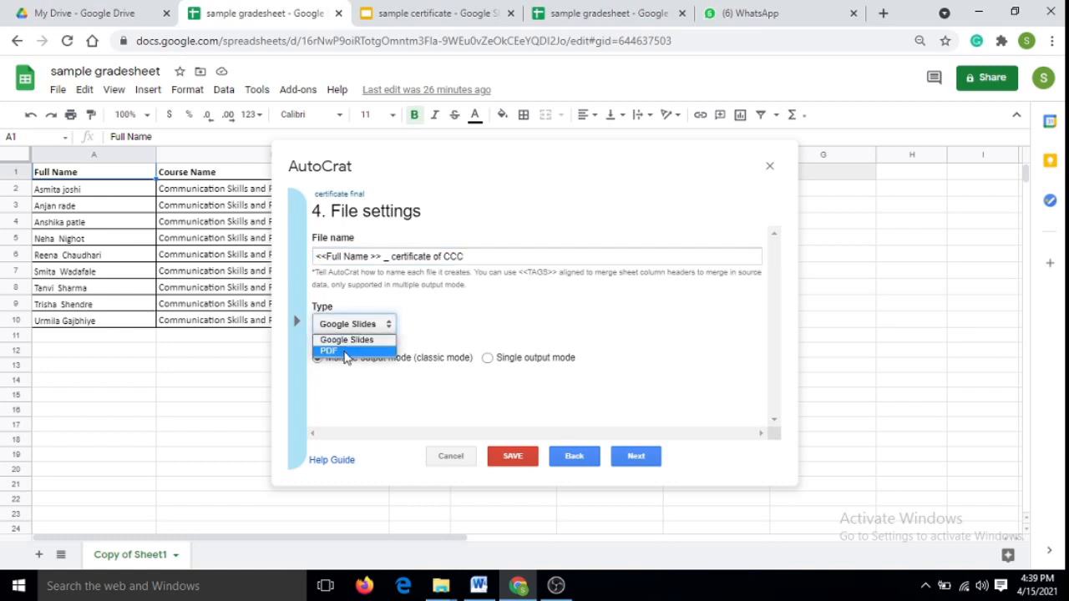
pyautogui.click(346, 354)
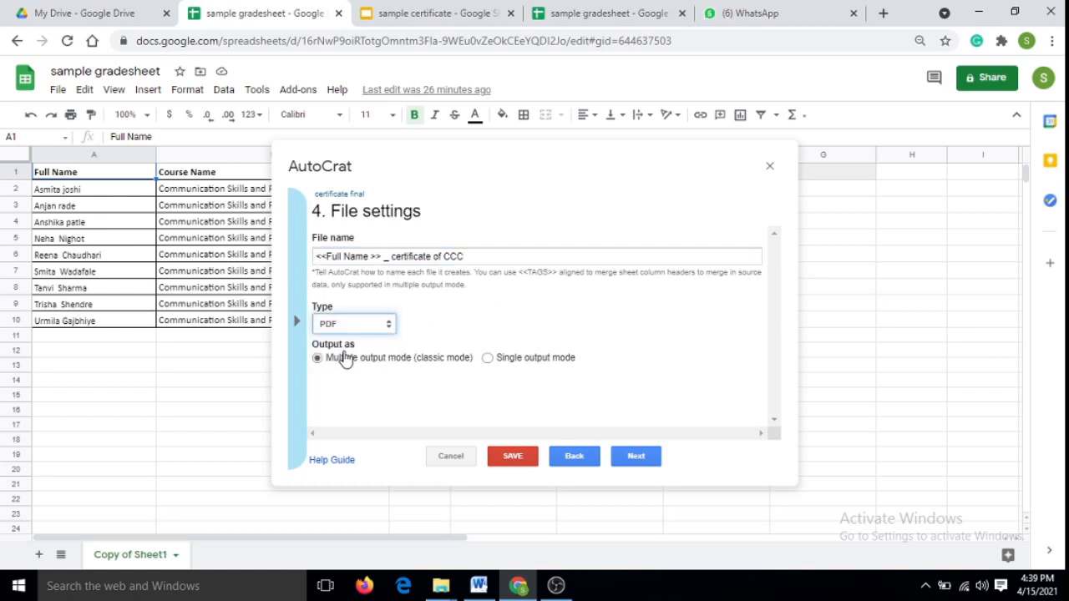
pyautogui.click(643, 457)
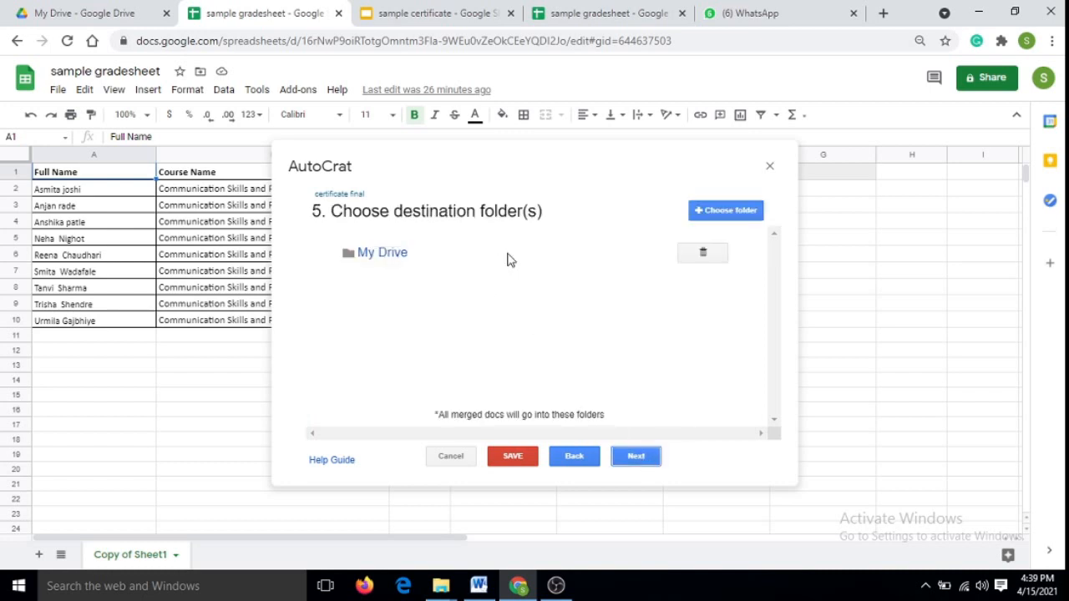
# Step: Add the Drive folder "certificate of certificate courses 2021" as a destination for the merged files, allowing the item to be sent
pyautogui.click(725, 212)
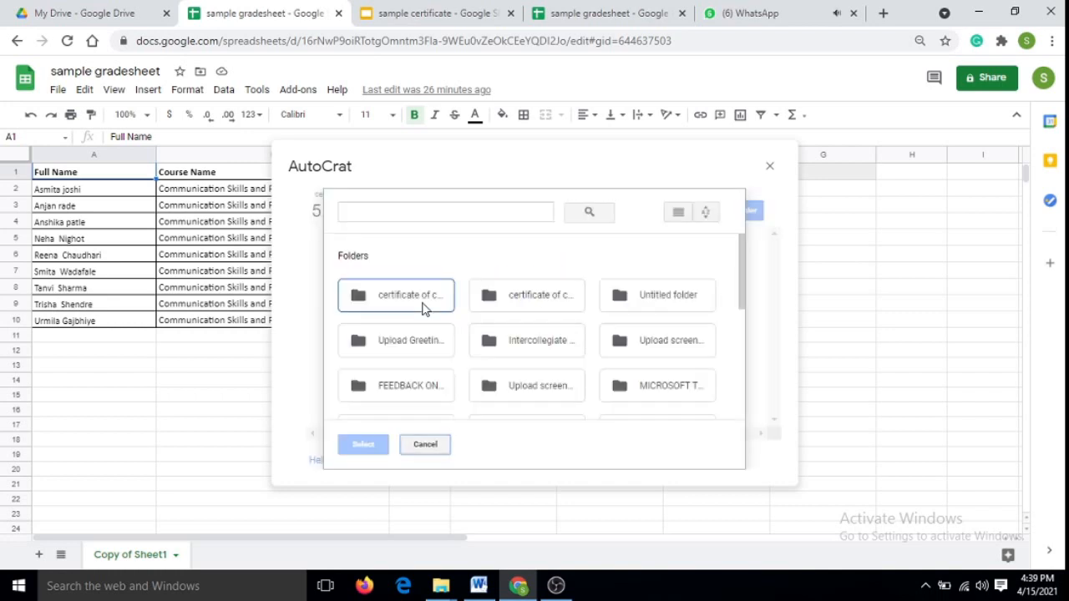
pyautogui.click(373, 305)
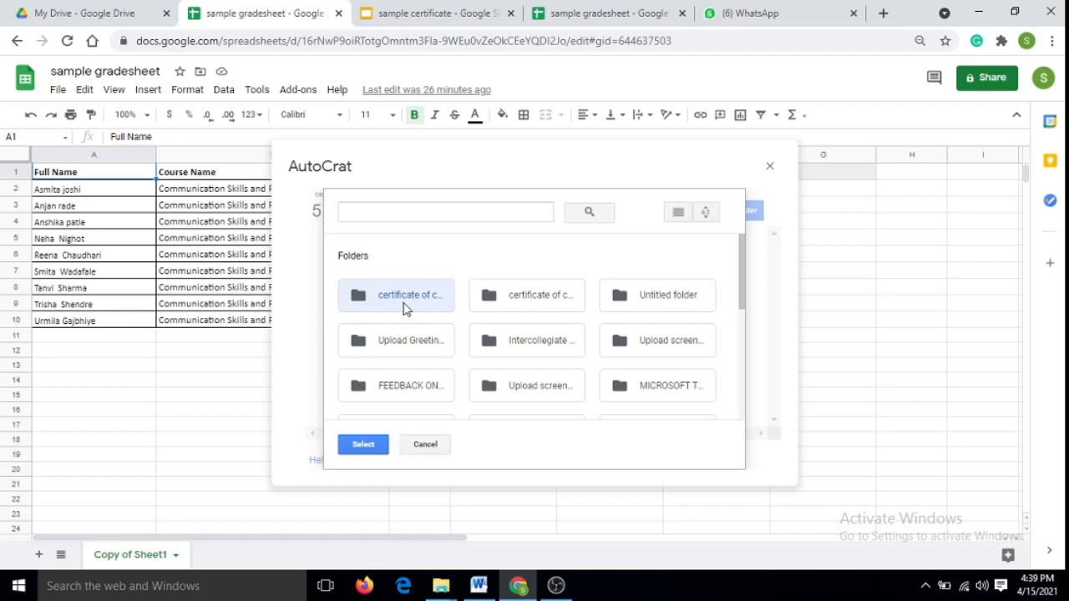
pyautogui.click(364, 448)
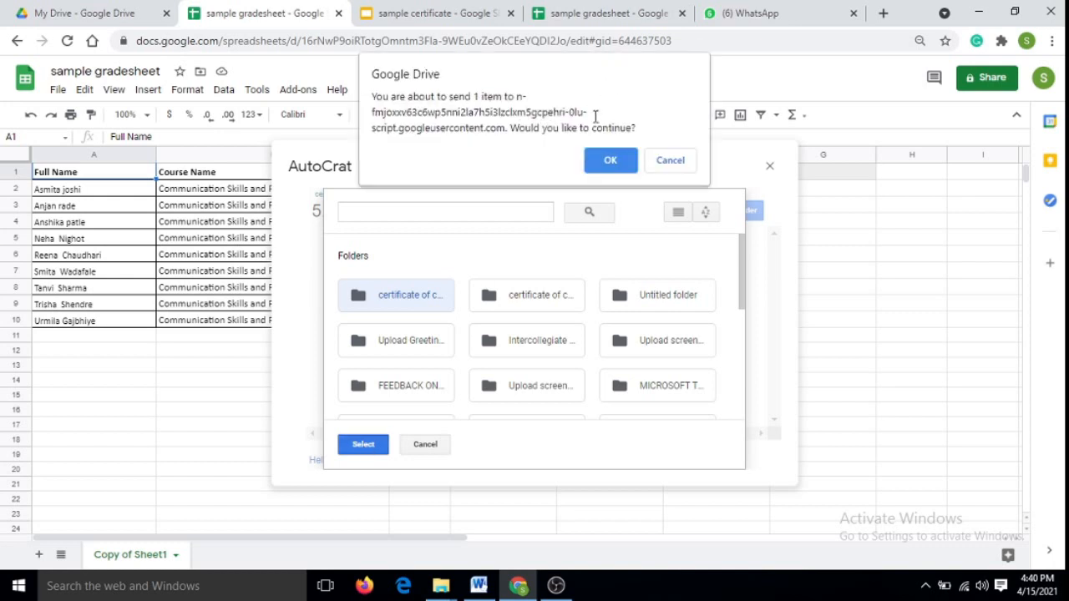
pyautogui.click(616, 161)
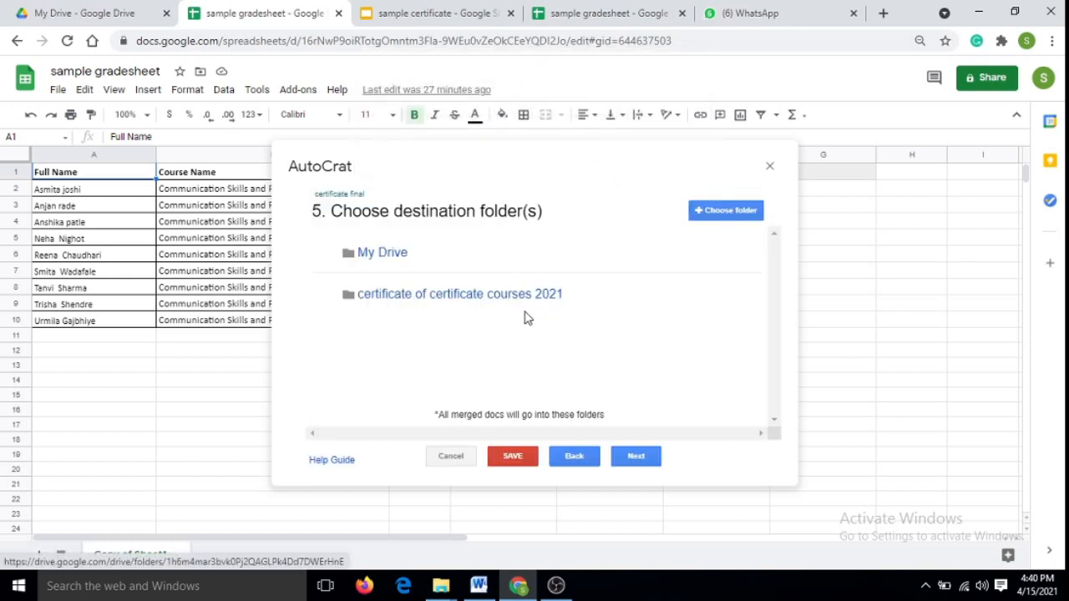
pyautogui.click(638, 457)
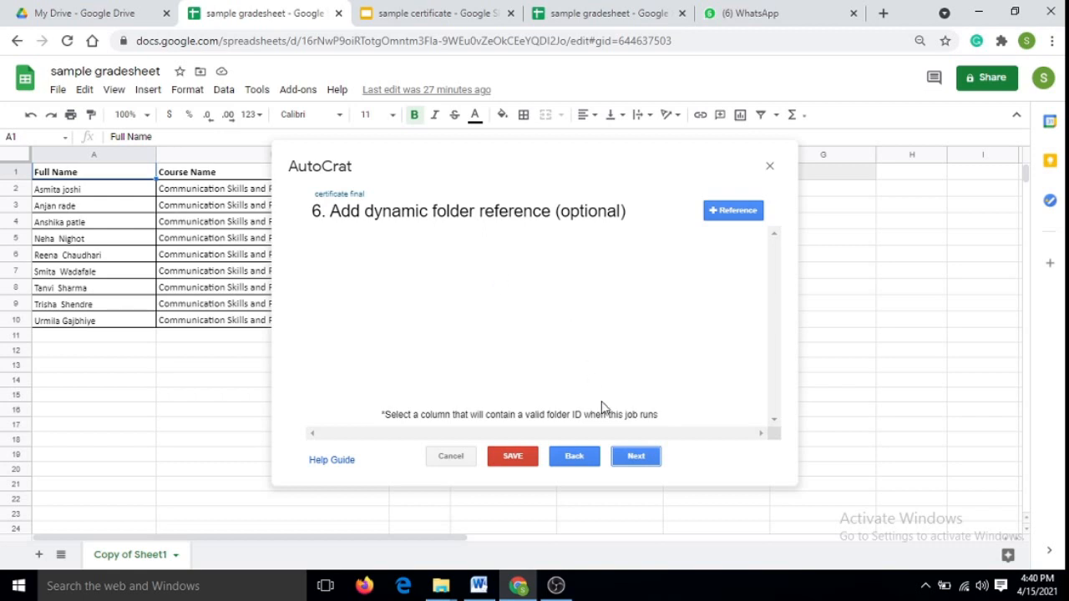
# Step: Skip the optional dynamic folder reference and merge condition, and leave document sharing set to No
pyautogui.click(633, 457)
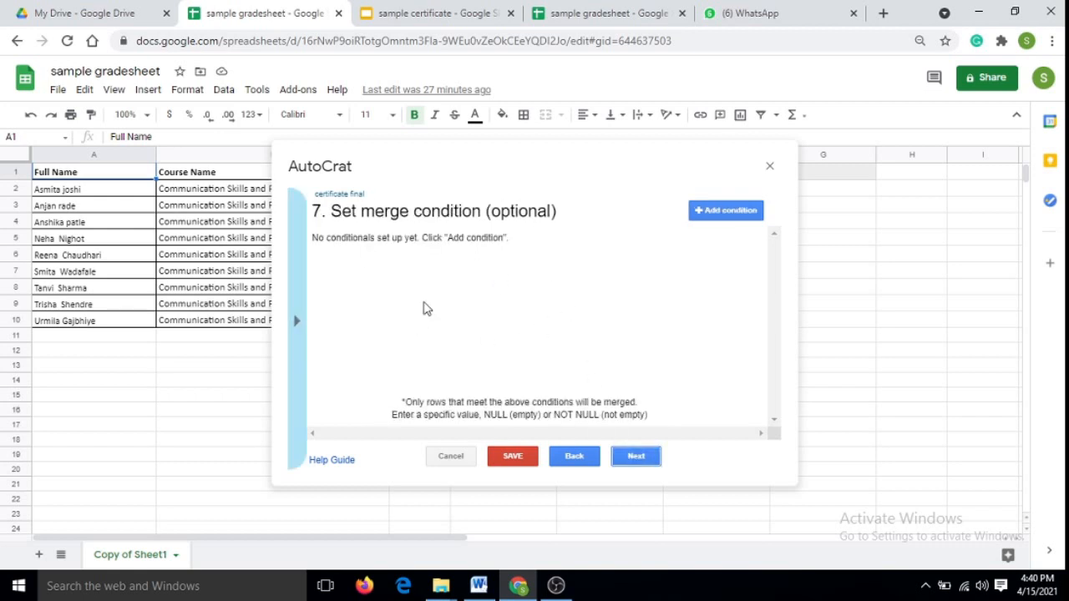
pyautogui.click(635, 457)
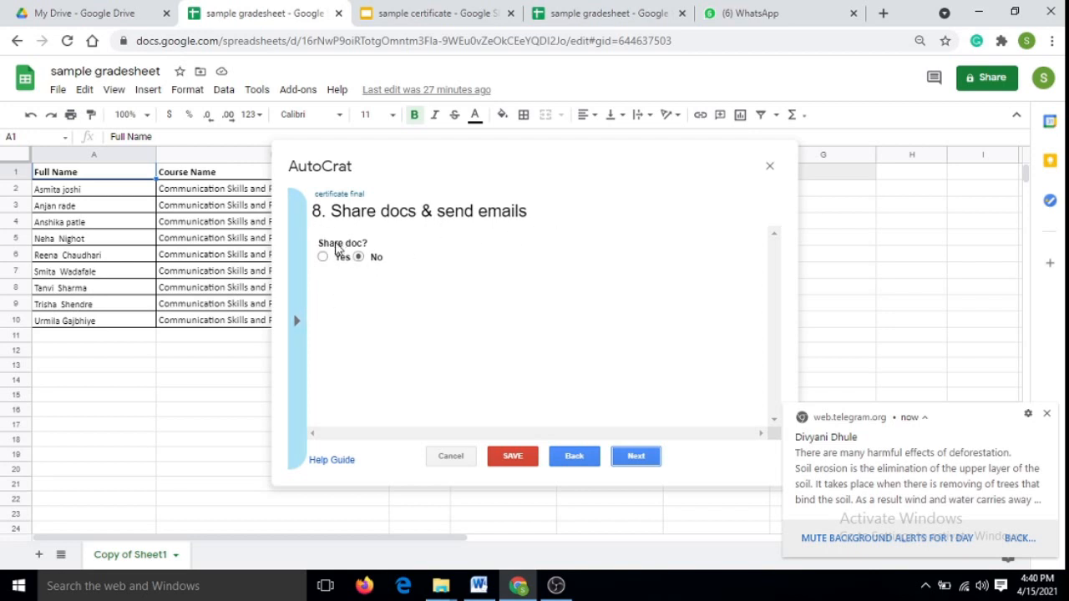
pyautogui.click(635, 456)
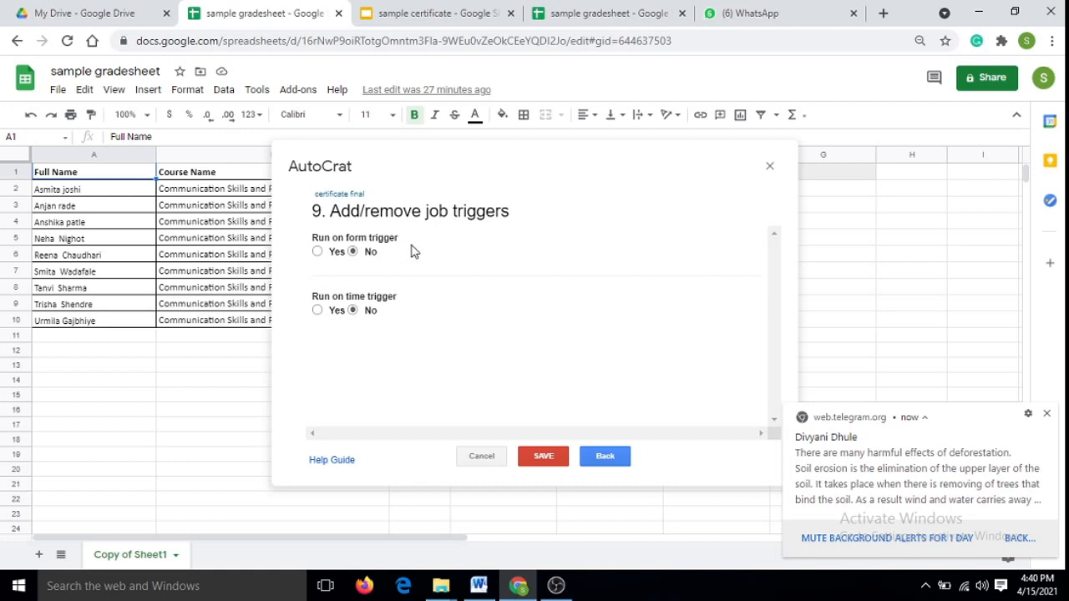
# Step: Enable the form trigger for the merge job, confirm enabling triggers for the project, and save the job
pyautogui.click(317, 253)
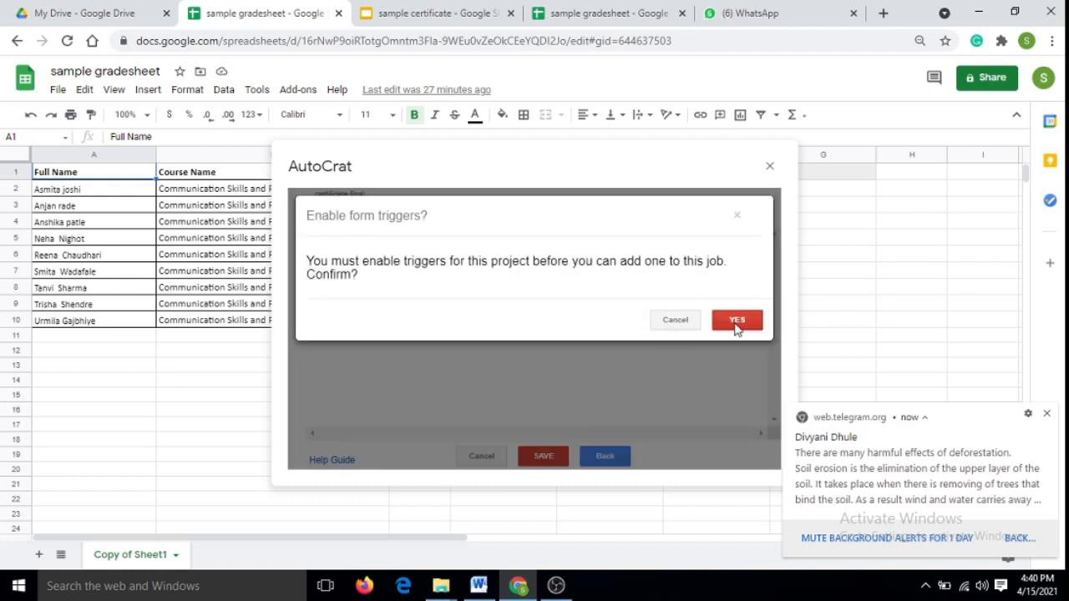
pyautogui.click(739, 320)
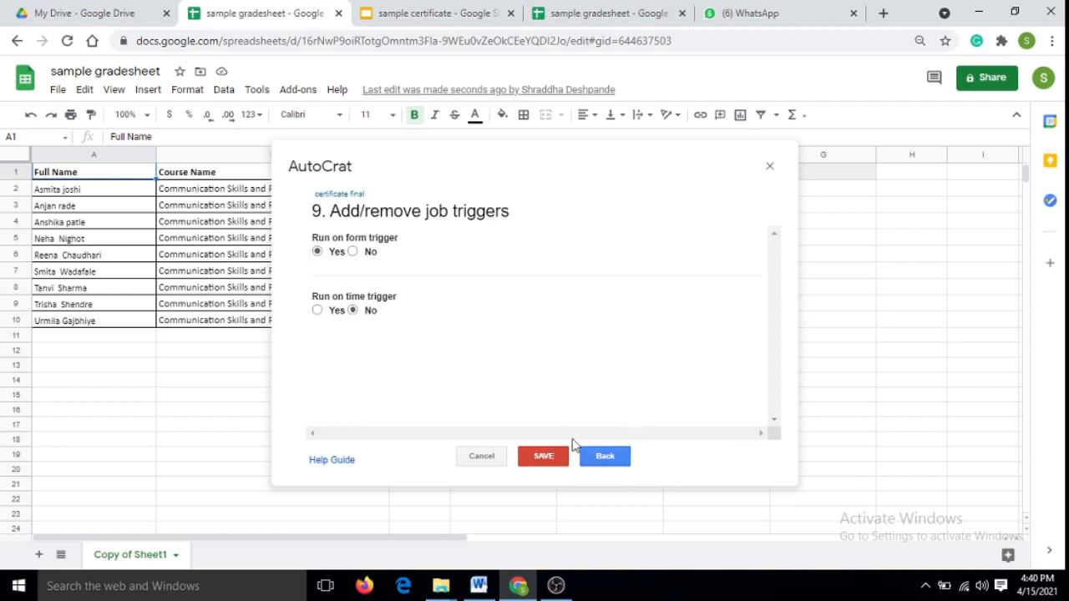
pyautogui.click(549, 456)
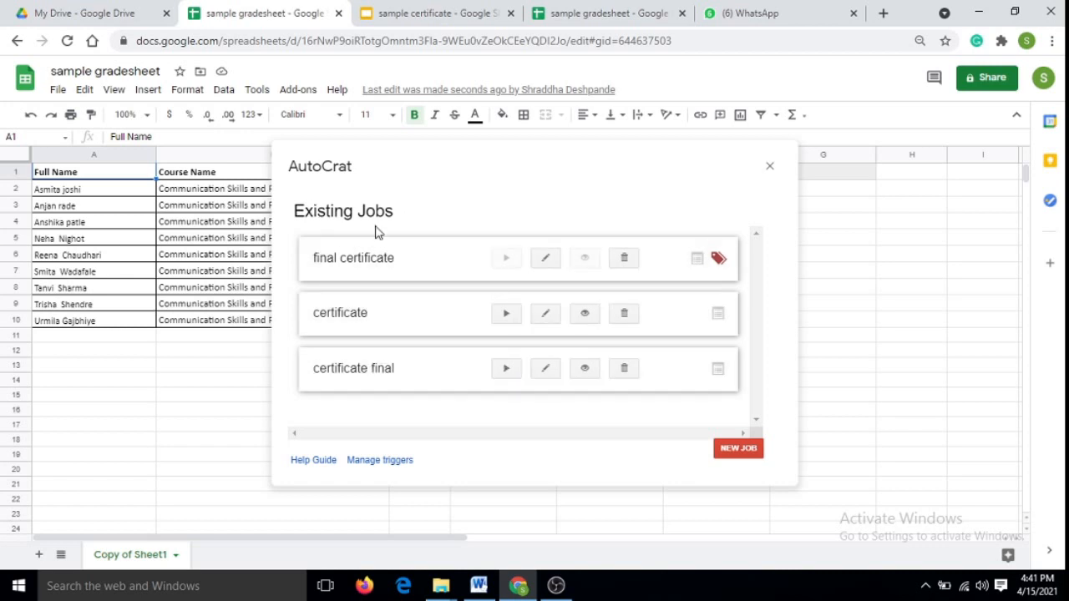
# Step: Run the "certificate final" merge job and open the "certificate of certificate courses 2021" folder in Google Drive
pyautogui.click(507, 371)
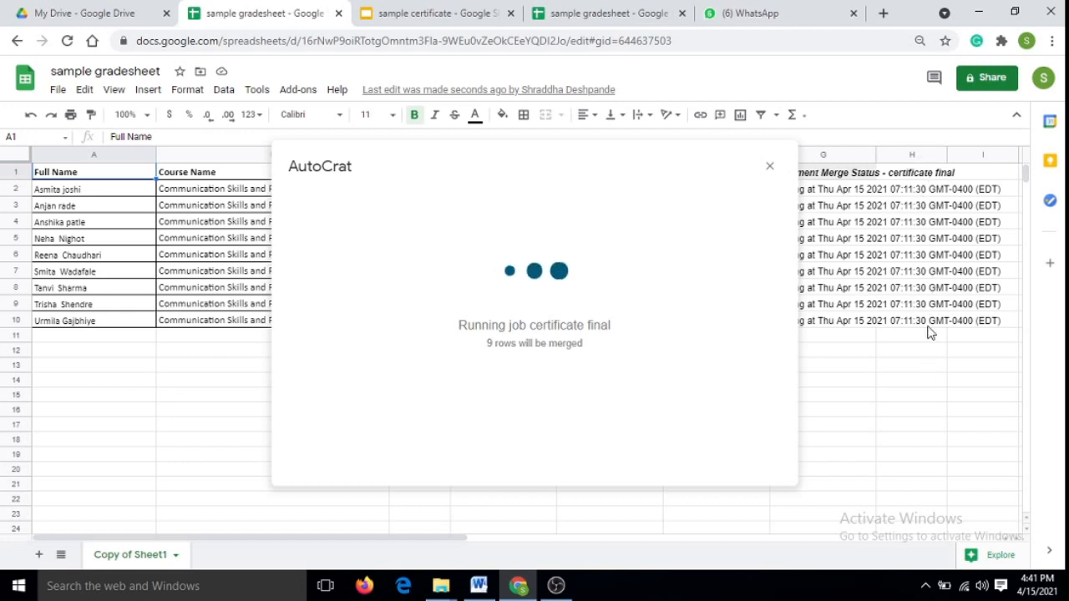
pyautogui.click(106, 20)
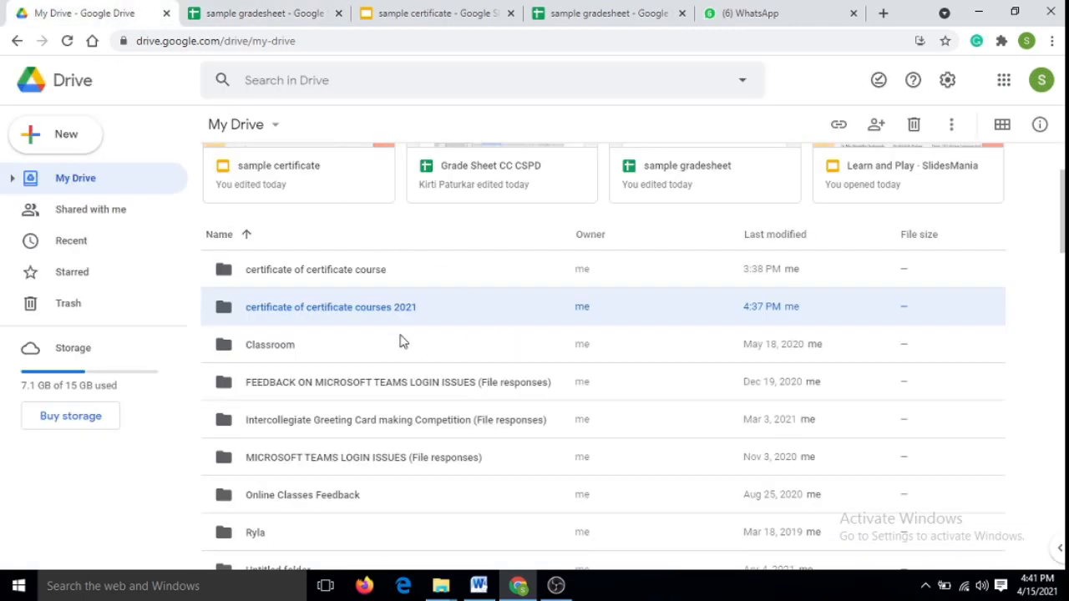
pyautogui.doubleClick(397, 307)
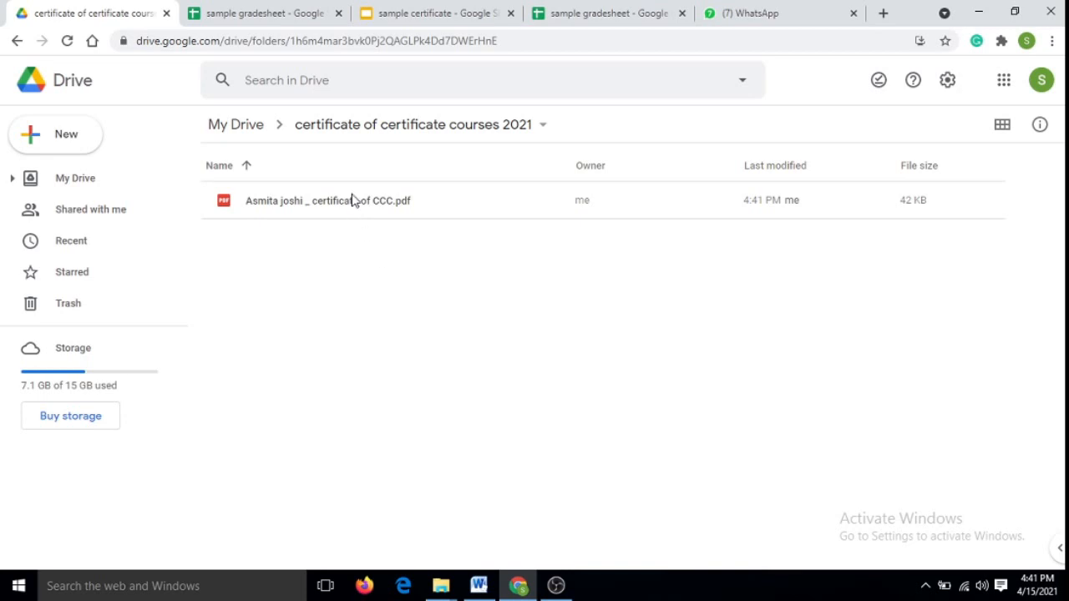
# Step: Compare the merge progress in the gradesheet with the certificate PDFs arriving in the "certificate of certificate courses 2021" Drive folder
pyautogui.click(287, 14)
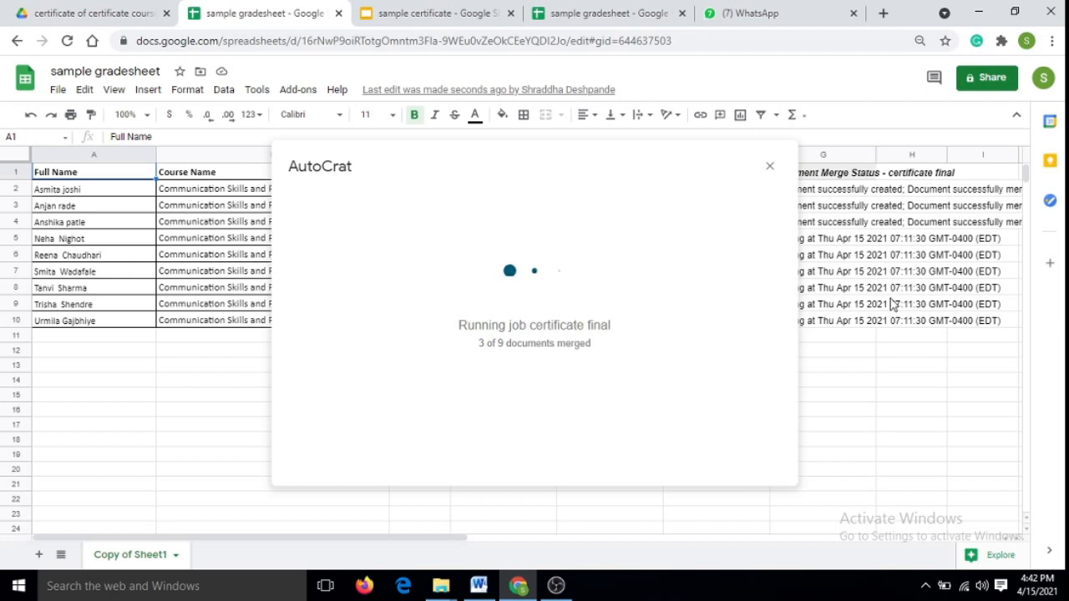
pyautogui.click(95, 14)
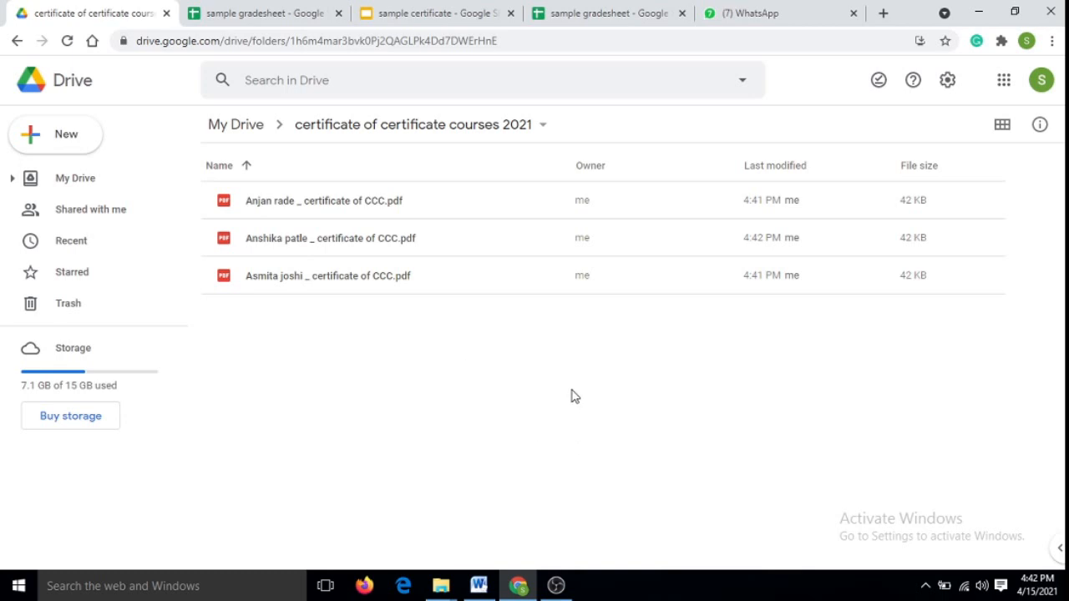
pyautogui.click(82, 180)
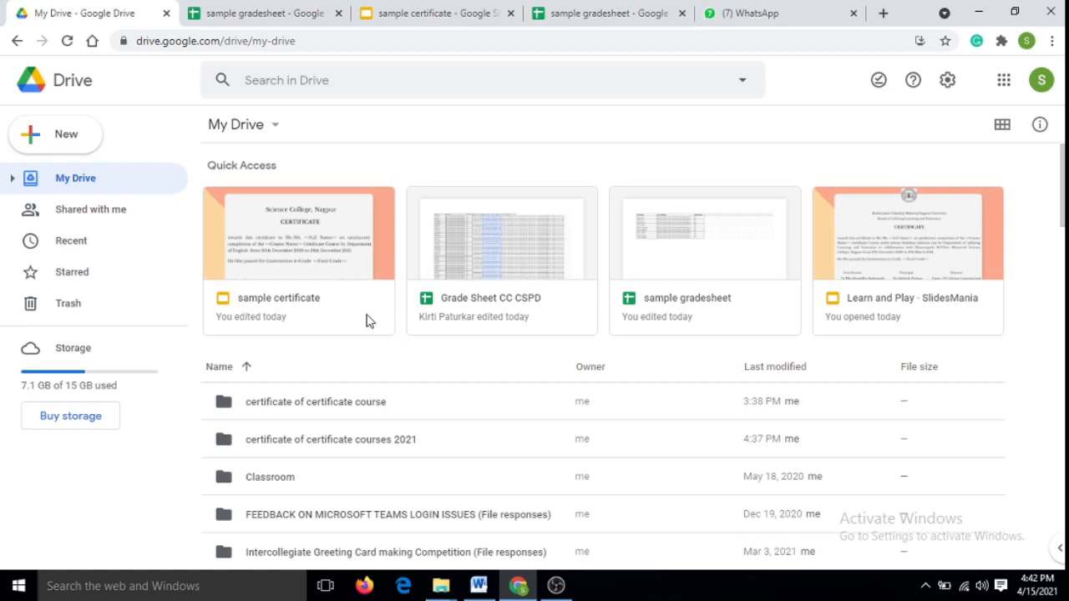
pyautogui.scroll(-1, 417, 309)
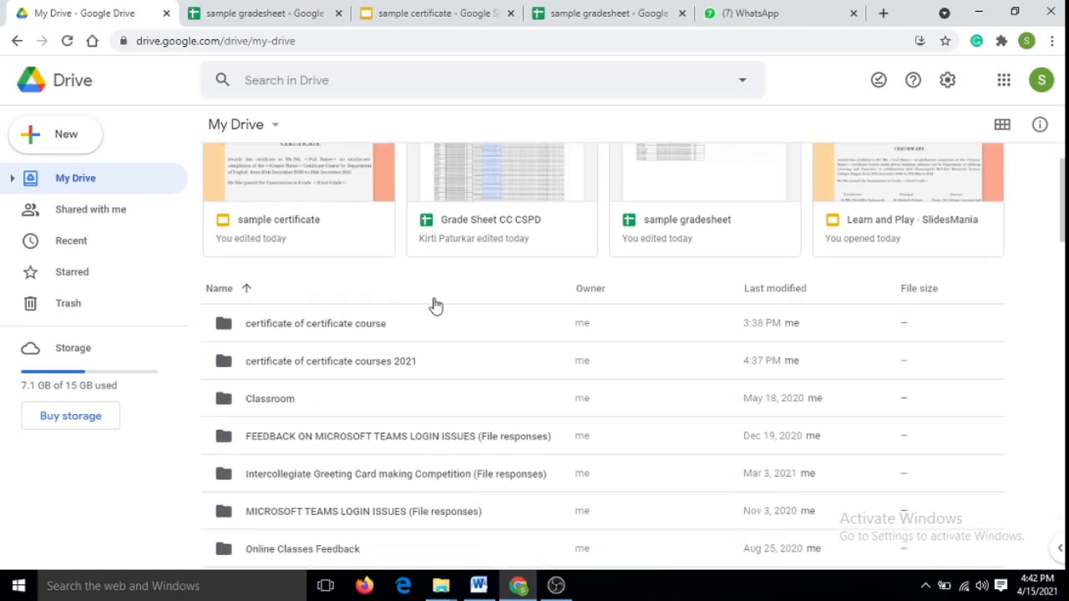
pyautogui.doubleClick(375, 370)
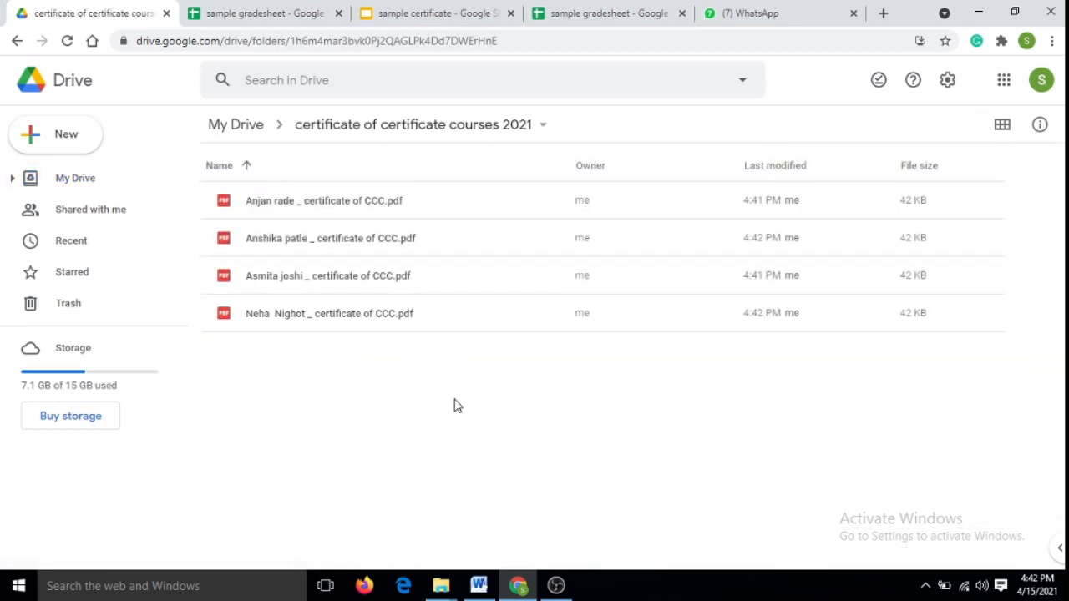
pyautogui.click(262, 18)
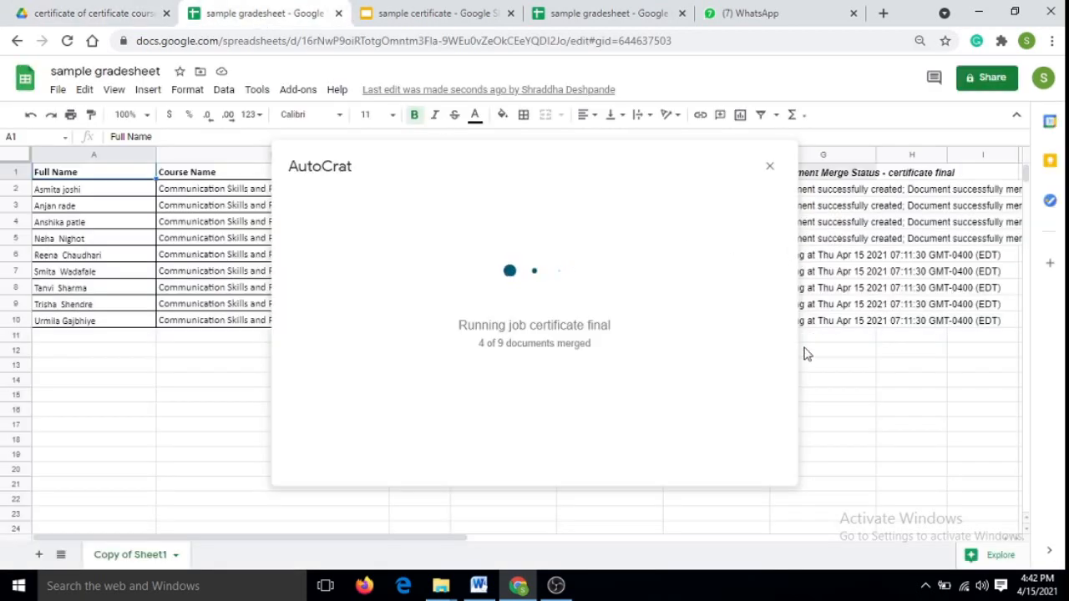
pyautogui.click(136, 15)
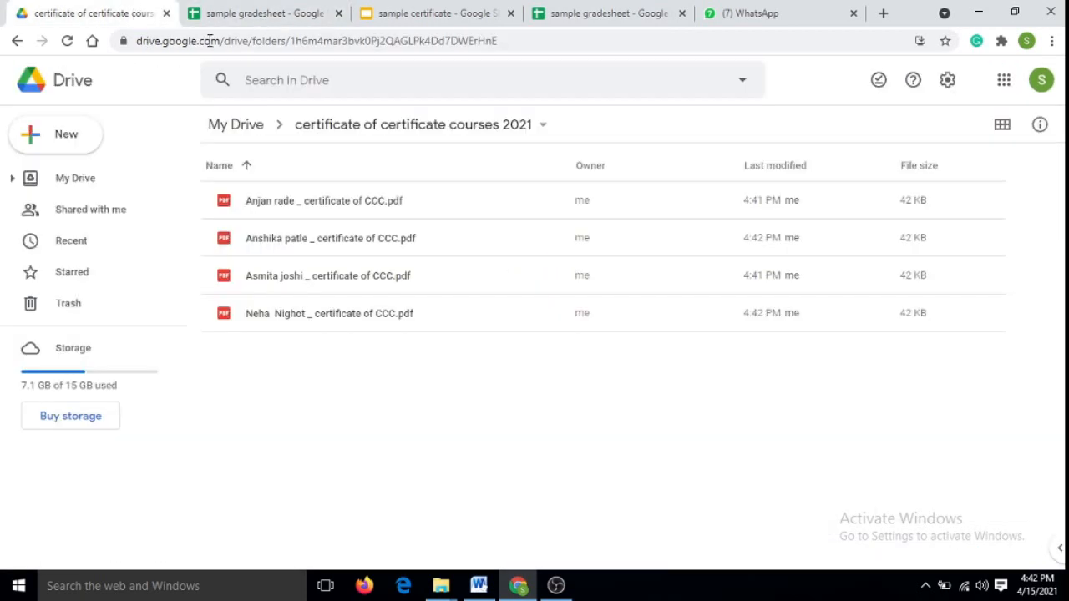